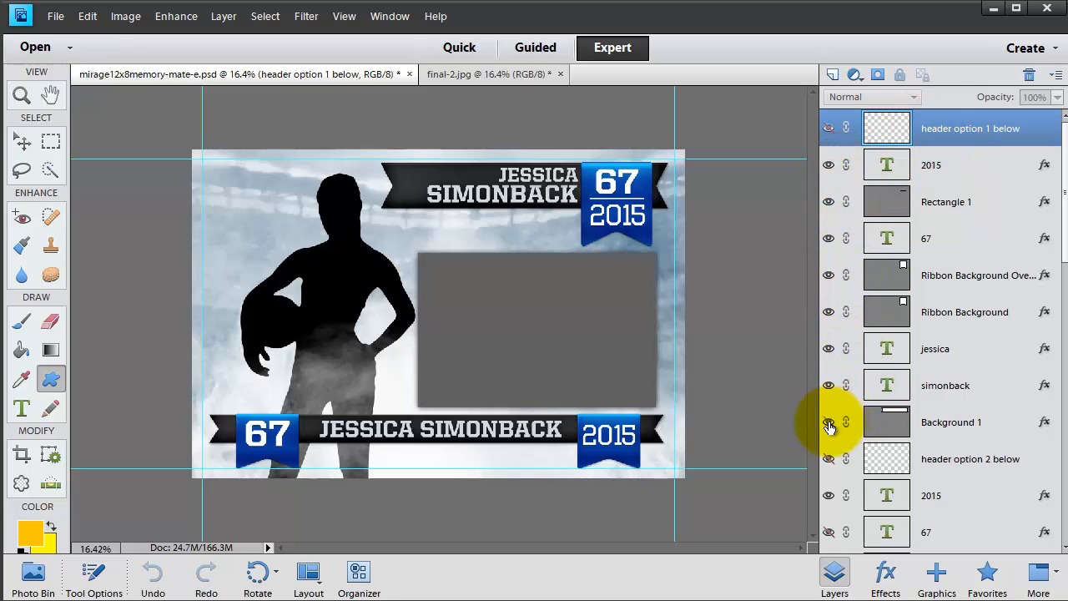
Browse through the template's layer stack to review the header, ribbon and text layers
scroll(918, 401, "down", 3)
left_click(1001, 277)
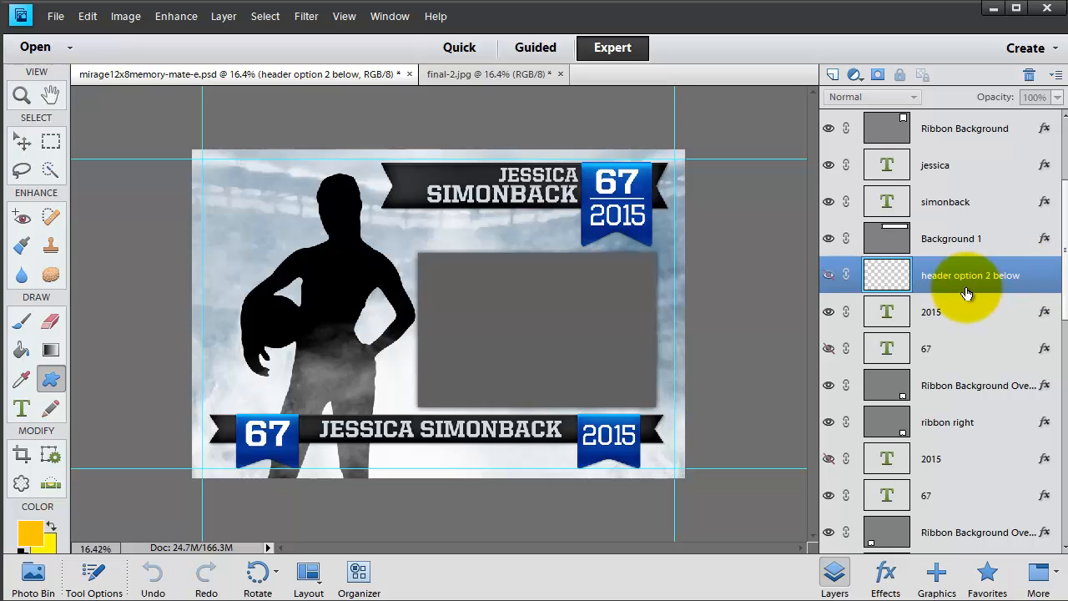
scroll(966, 293, "down", 1)
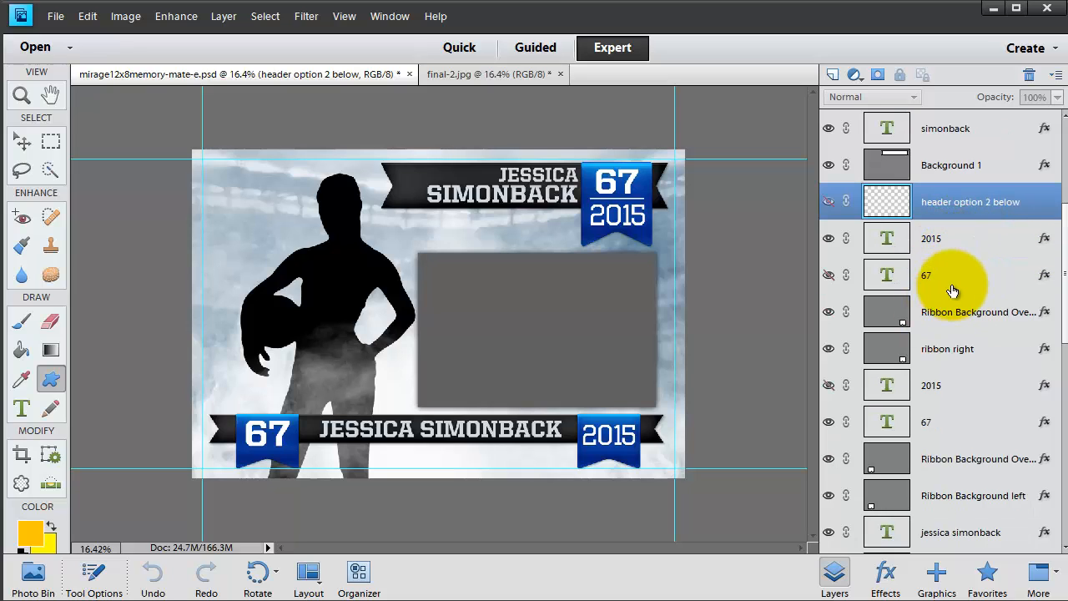
scroll(953, 292, "down", 2)
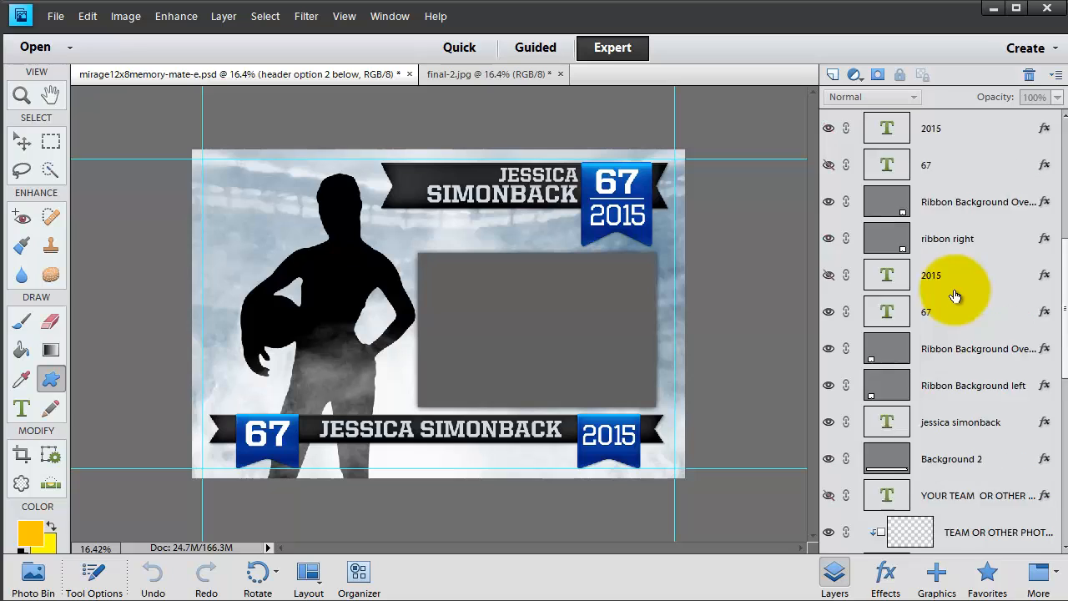
scroll(954, 296, "up", 3)
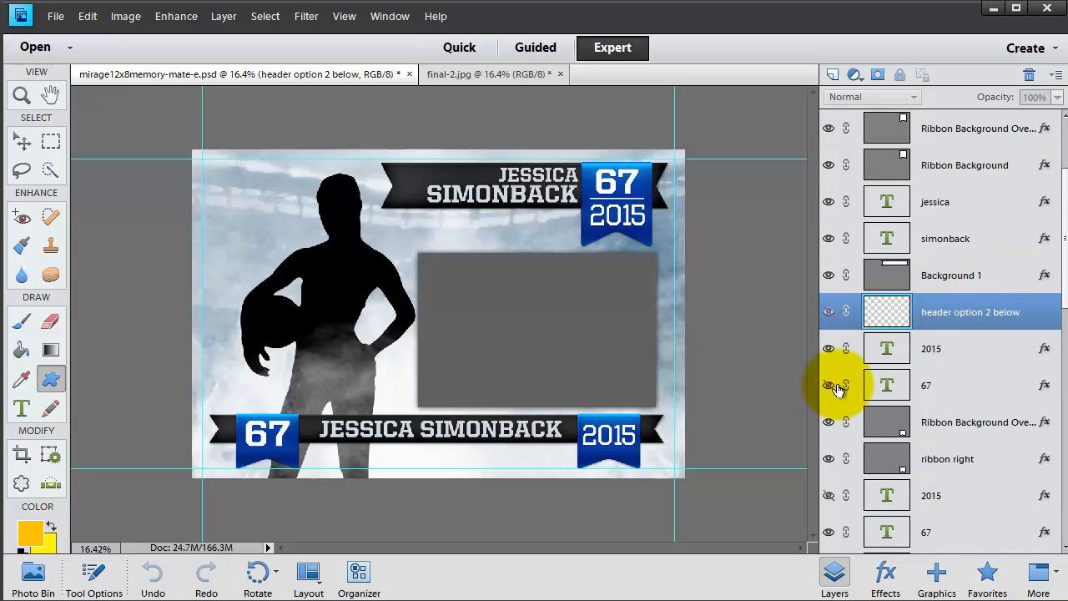
scroll(838, 417, "up", 2)
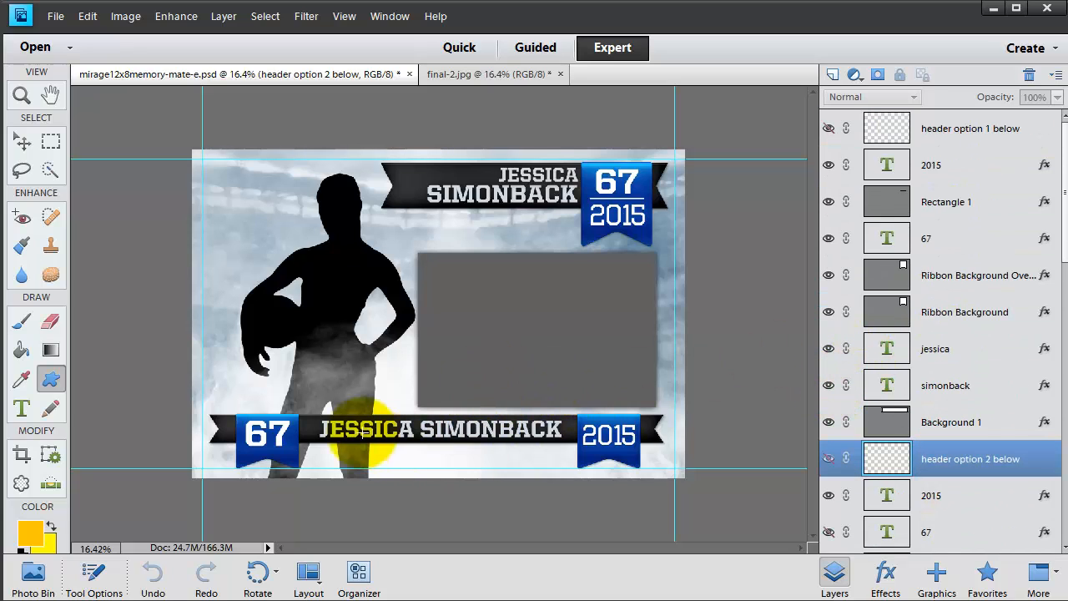
scroll(968, 371, "down", 5)
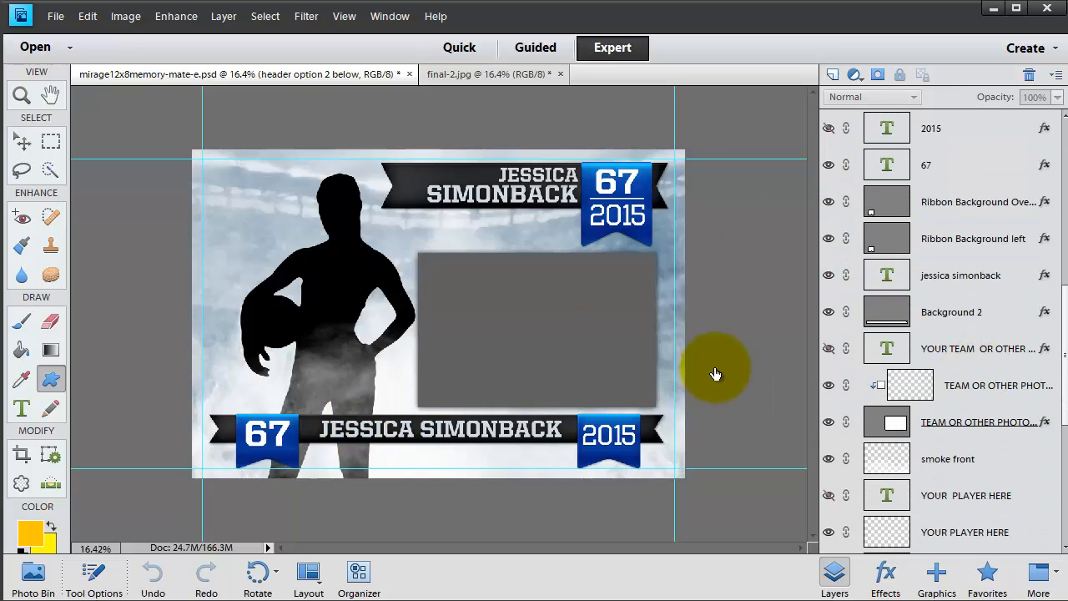
scroll(942, 376, "up", 2)
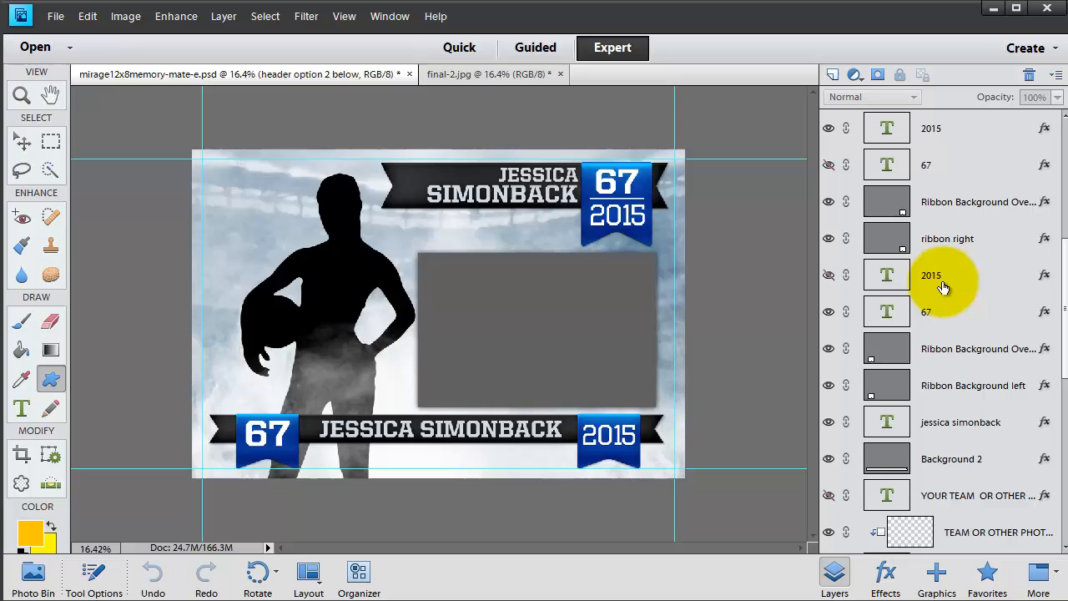
scroll(984, 351, "down", 4)
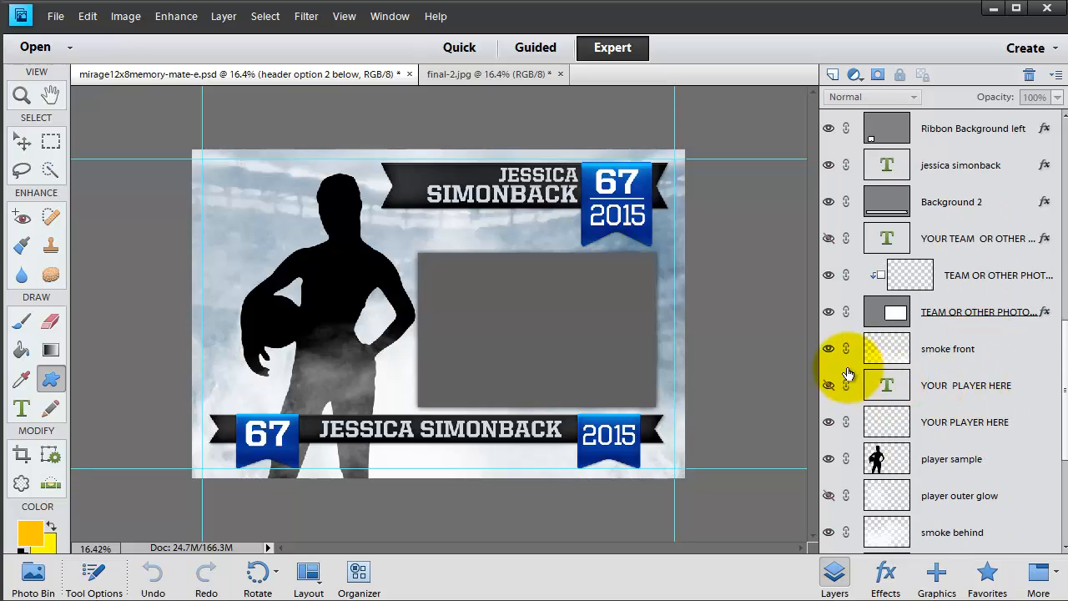
Select the player sample layer
left_click(831, 350)
left_click(831, 351)
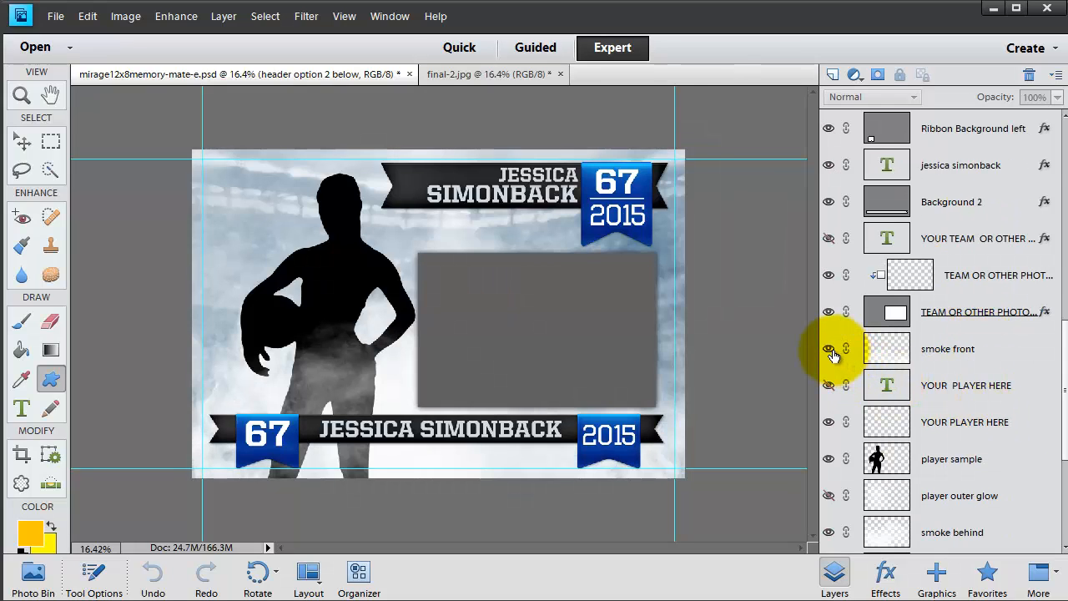
left_click(943, 457)
scroll(956, 470, "down", 3)
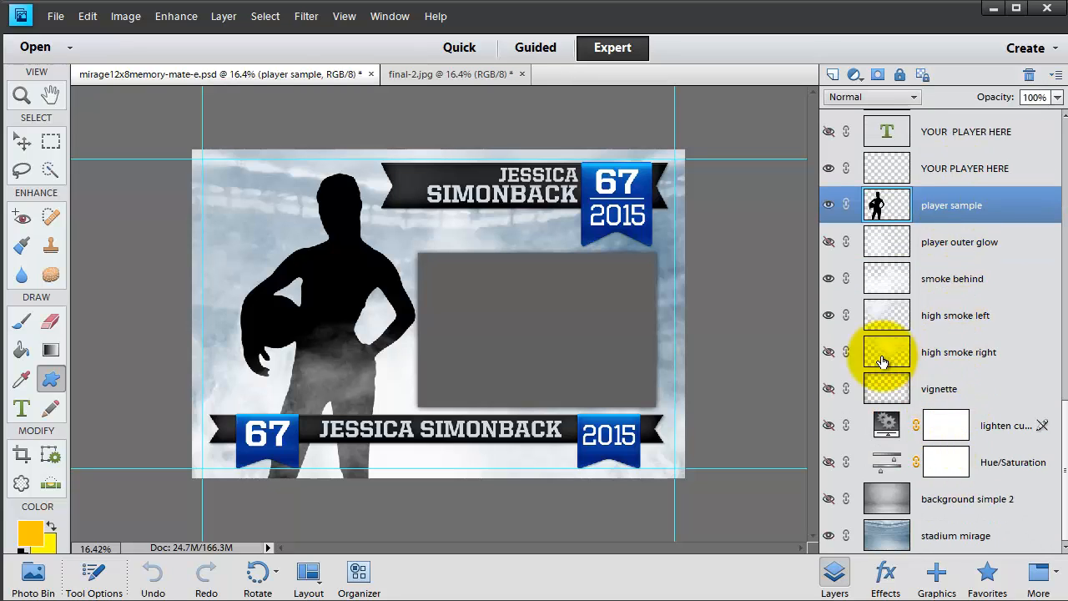
Show the vignette layer and hide the Hue/Saturation adjustment layer
left_click(828, 389)
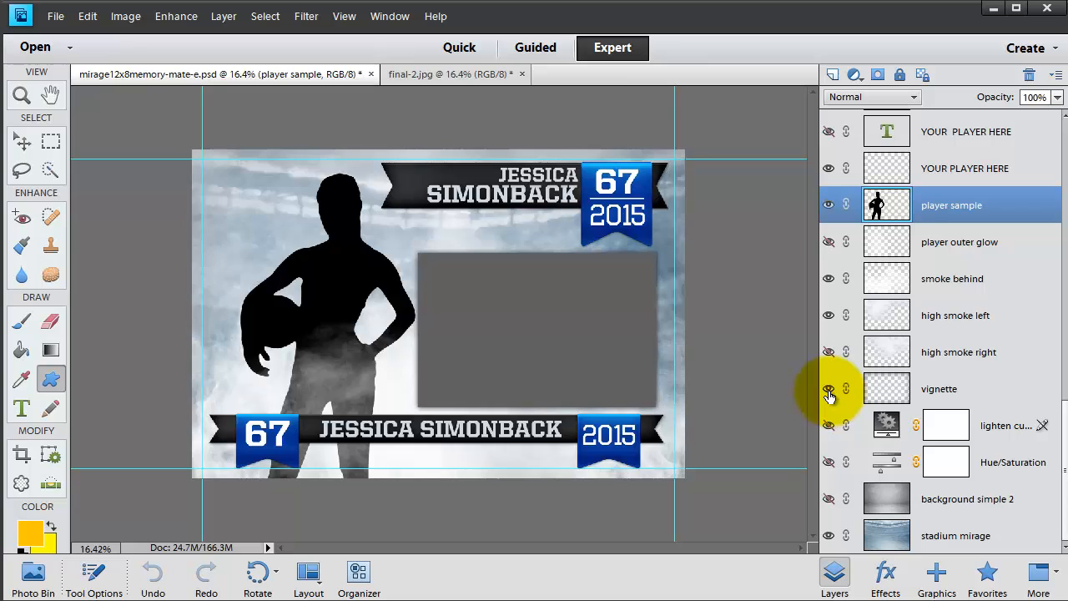
left_click(829, 463)
left_click(829, 463)
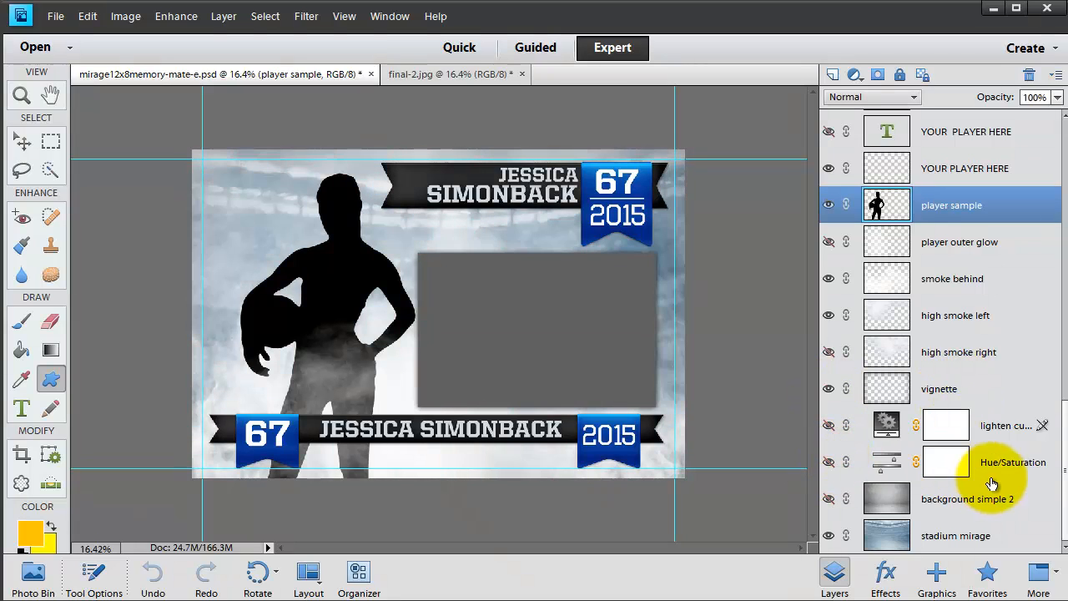
Show and select the background simple 2 layer
left_click(829, 500)
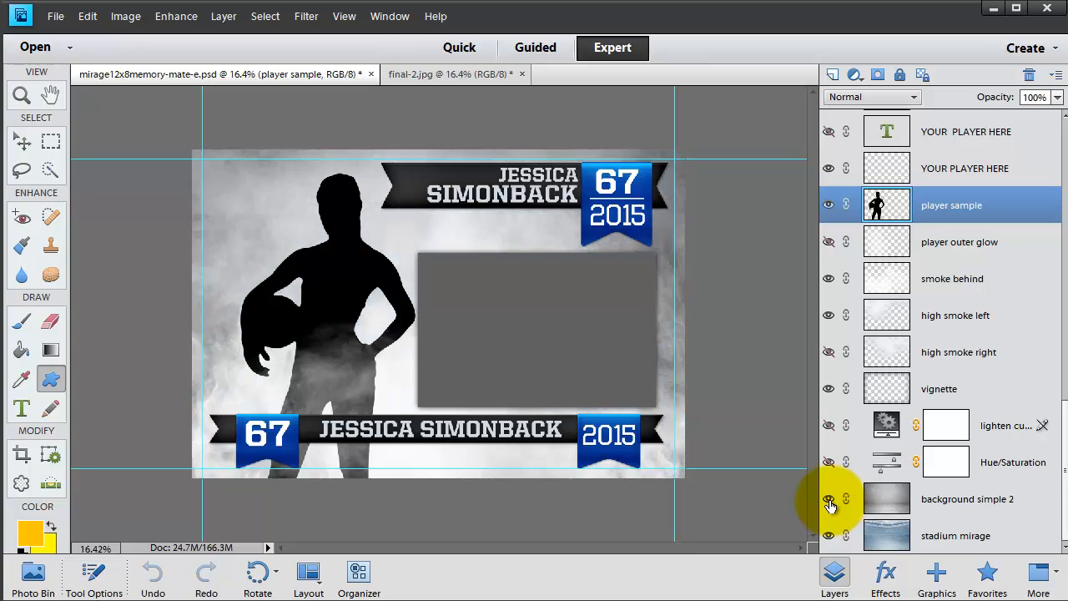
left_click(968, 505)
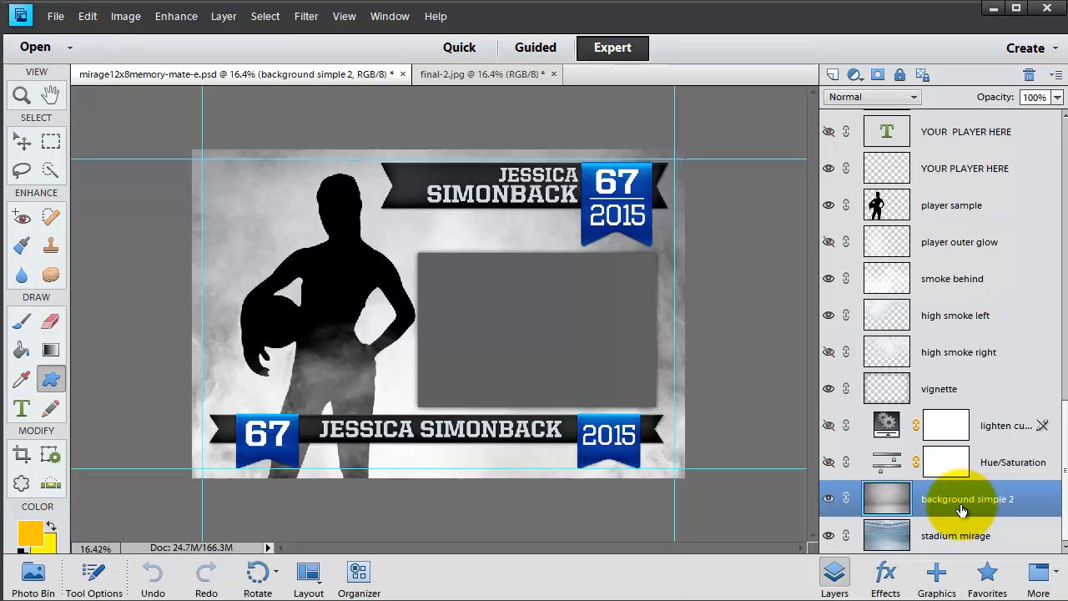
scroll(961, 509, "up", 5)
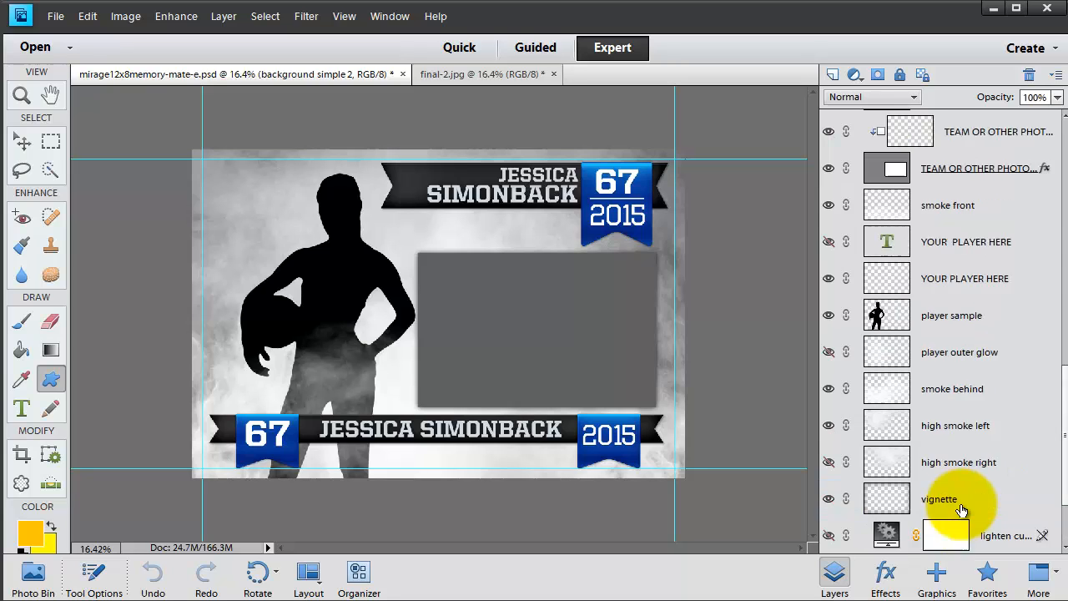
scroll(962, 509, "up", 3)
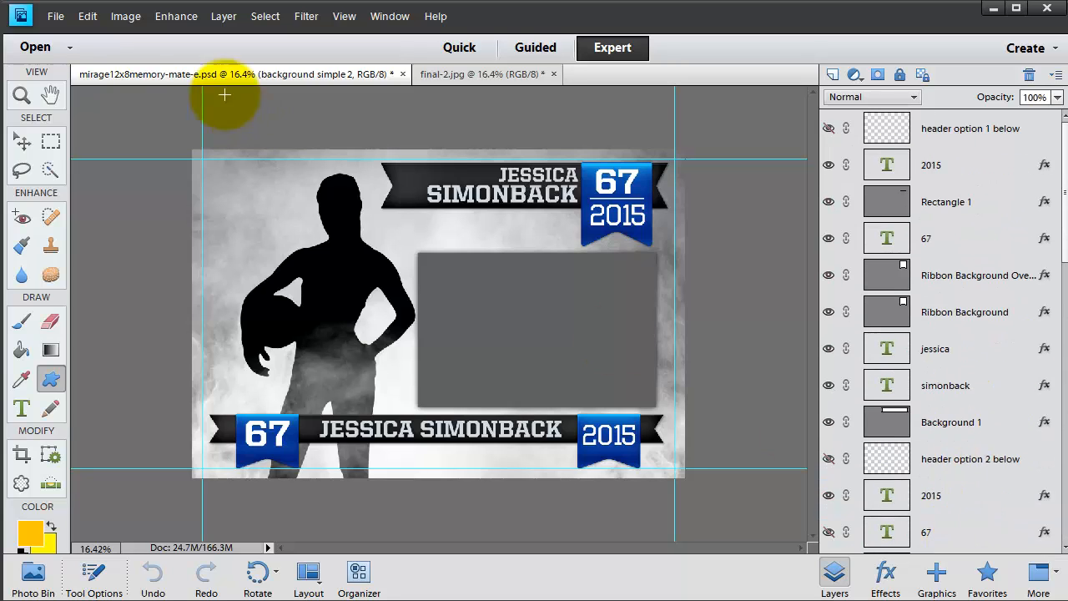
Open the cut-out player image 8 from the tutorial-elements folder
left_click(55, 15)
left_click(73, 50)
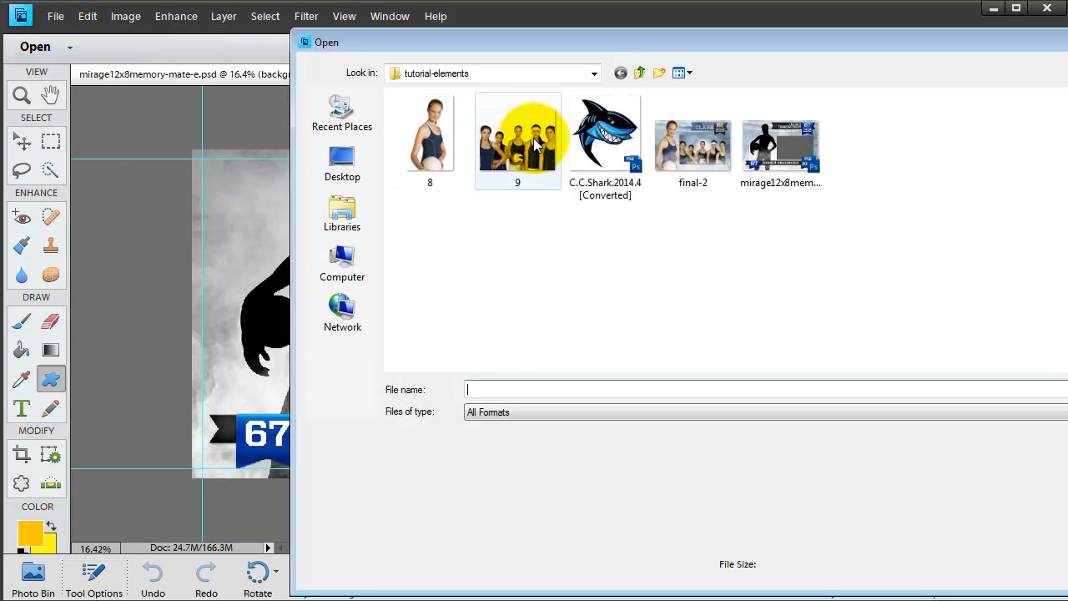
left_click(430, 138)
key("Return")
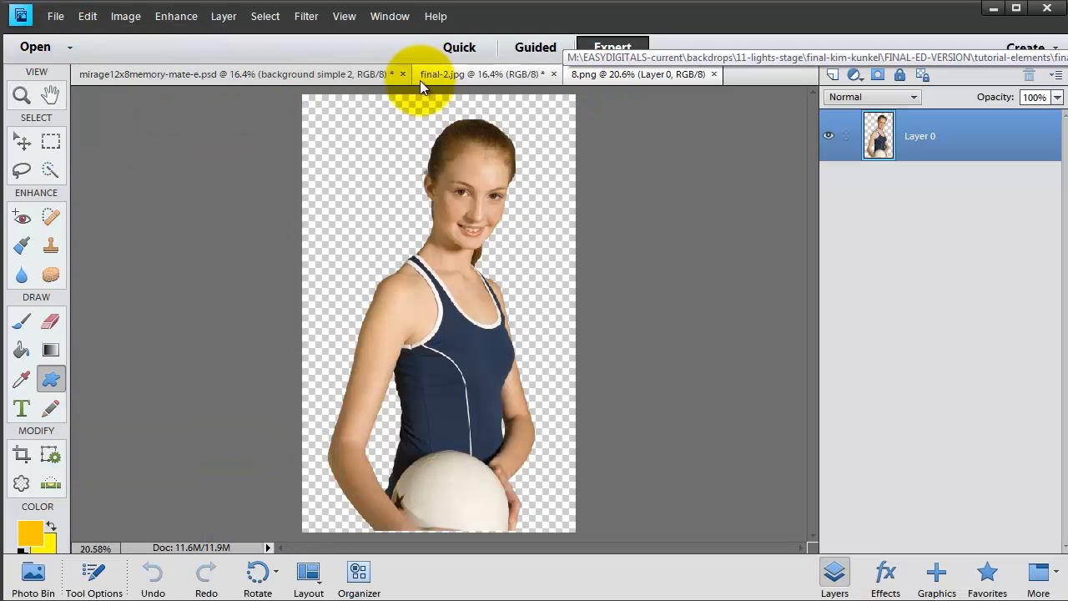
Return to the mirage12x8memory-mate-e.psd template and select the player sample layer
left_click(173, 75)
left_click(920, 241)
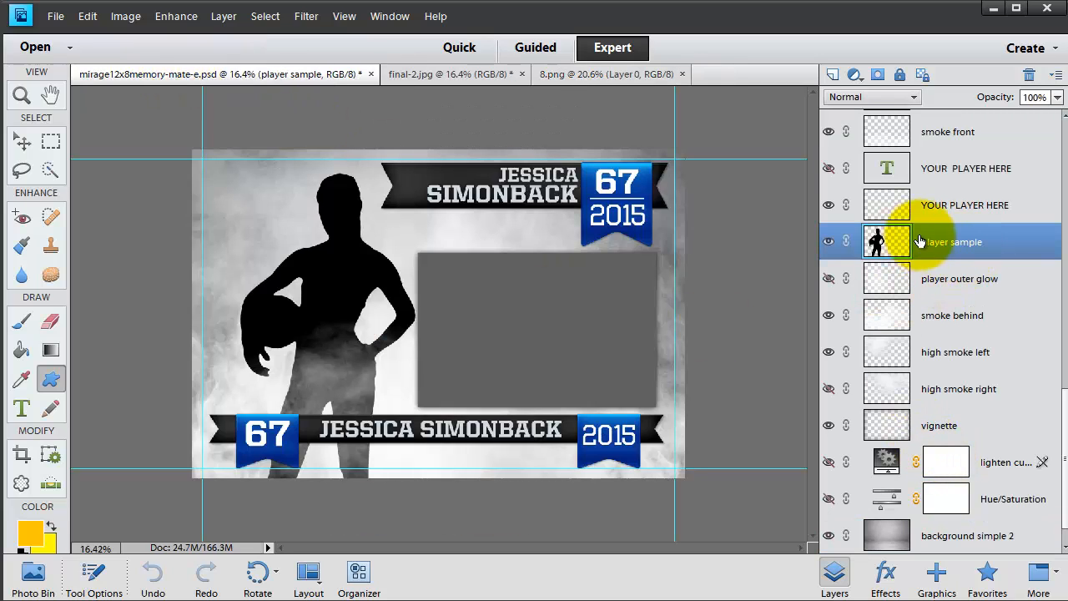
Duplicate Layer 0 of 8.png into the mirage12x8memory-mate-e.psd document
left_click(556, 76)
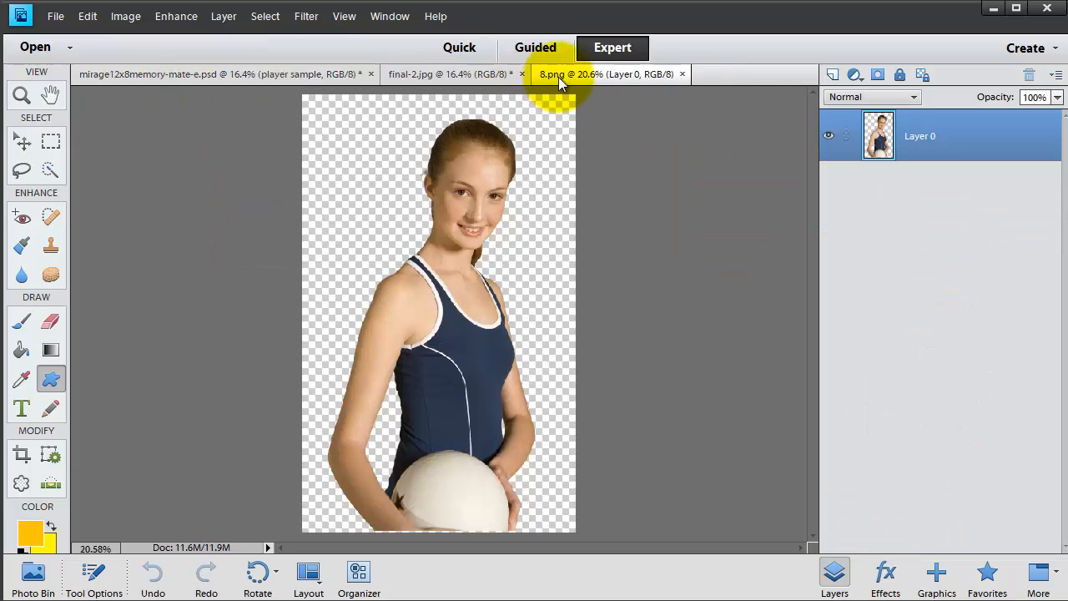
right_click(907, 134)
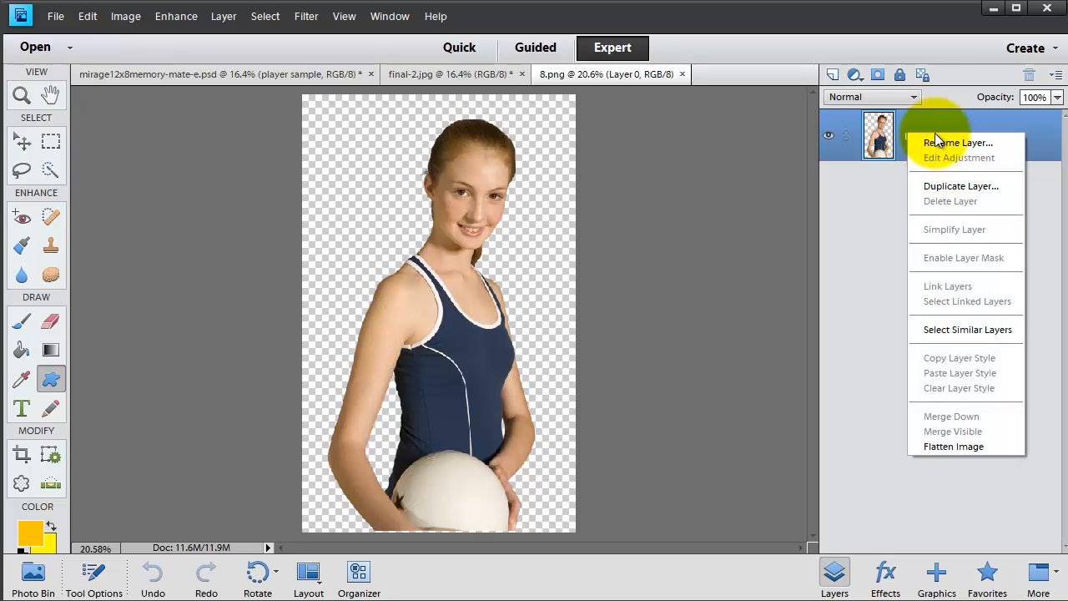
left_click(921, 186)
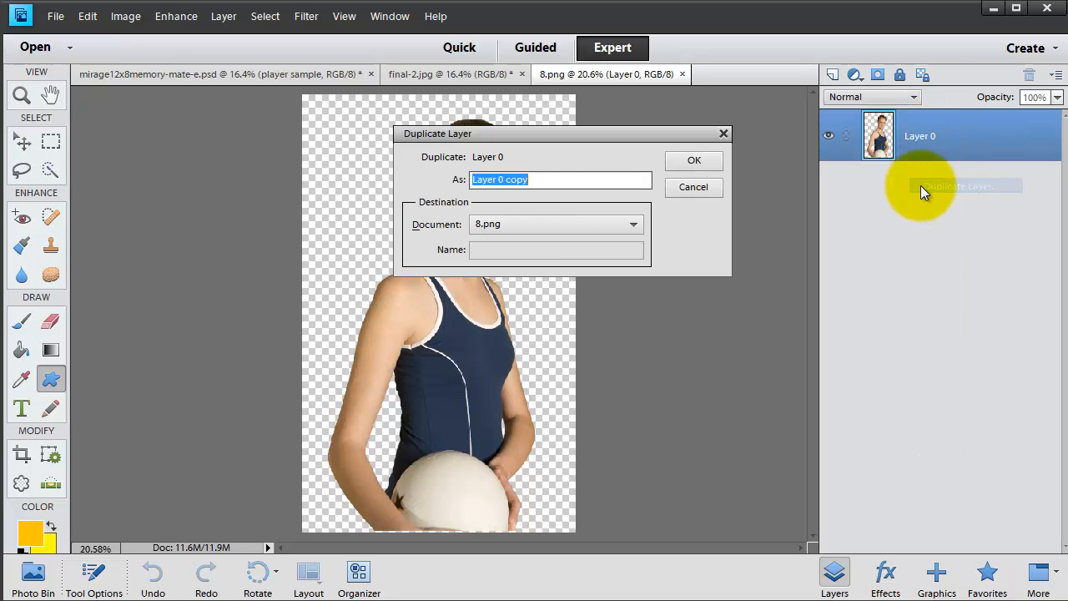
left_click(515, 223)
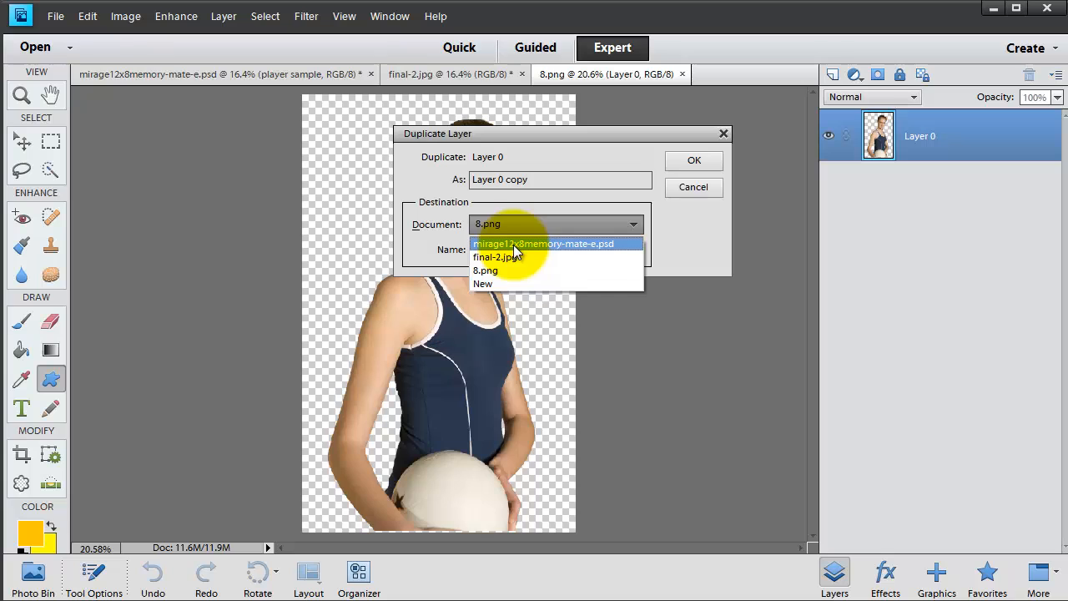
left_click(513, 244)
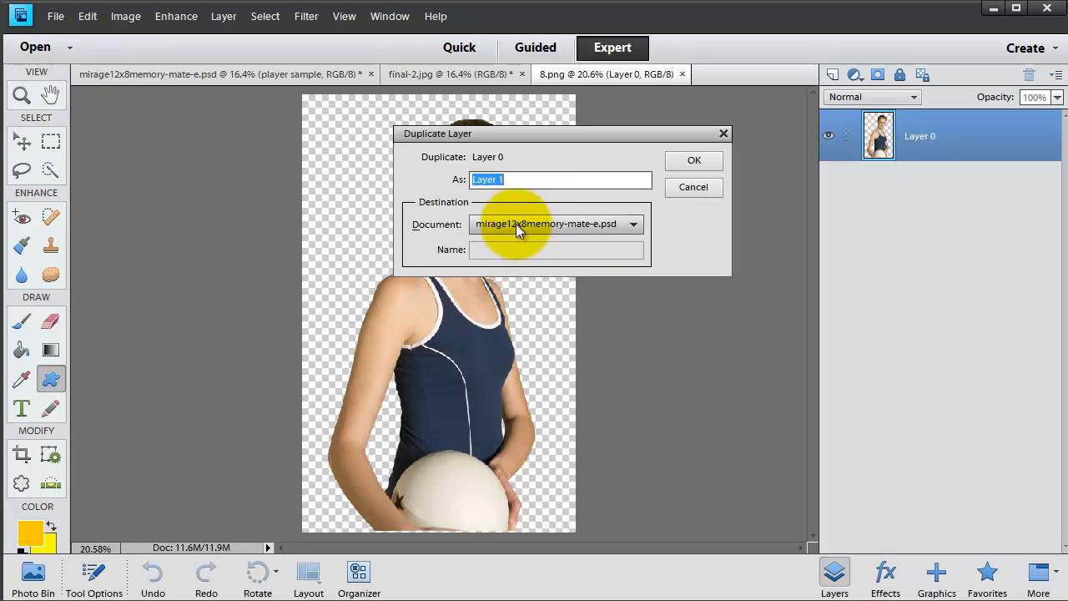
left_click(689, 161)
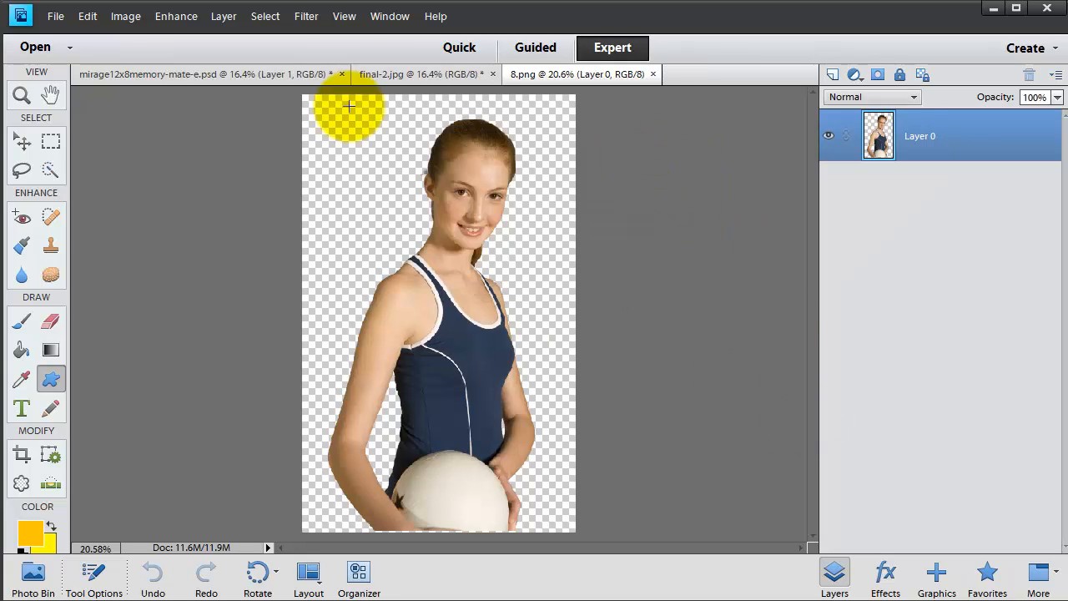
In the template, hide the player sample silhouette and the background simple 2 layers
left_click(263, 73)
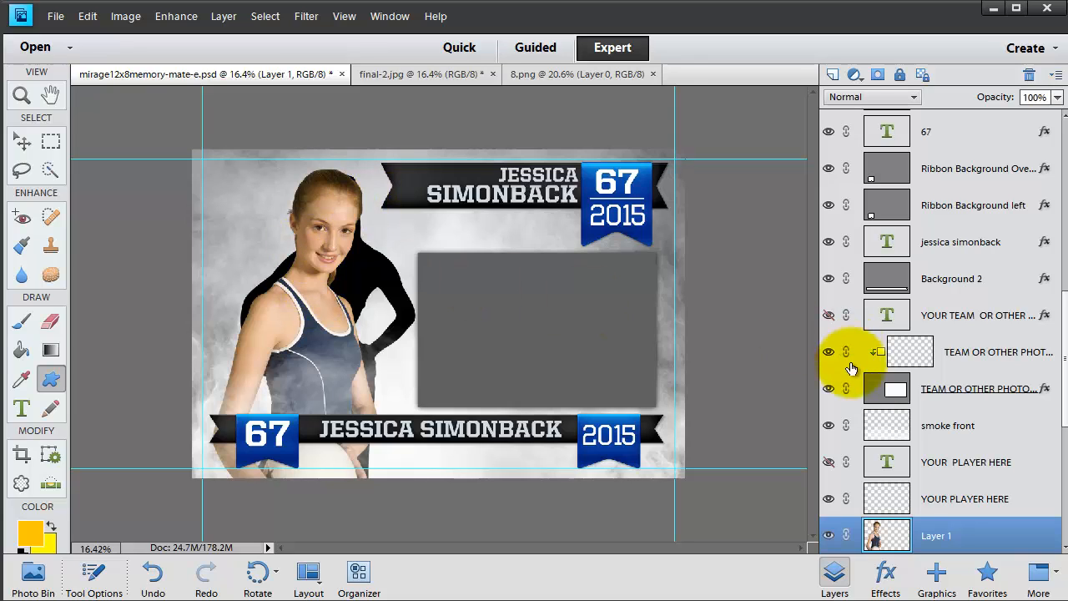
scroll(884, 510, "down", 3)
left_click(829, 389)
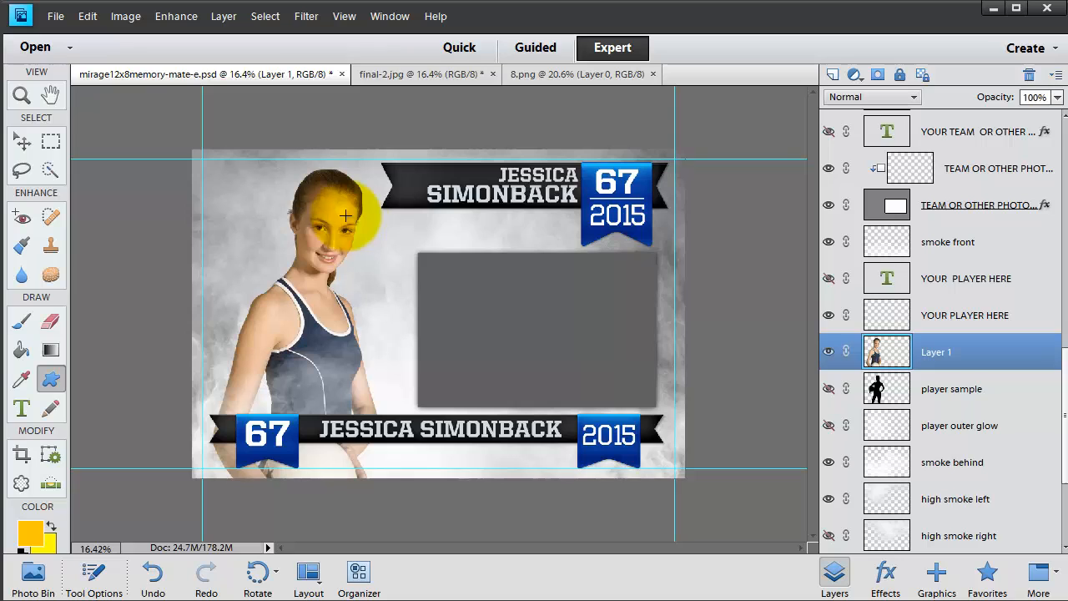
scroll(840, 429, "down", 3)
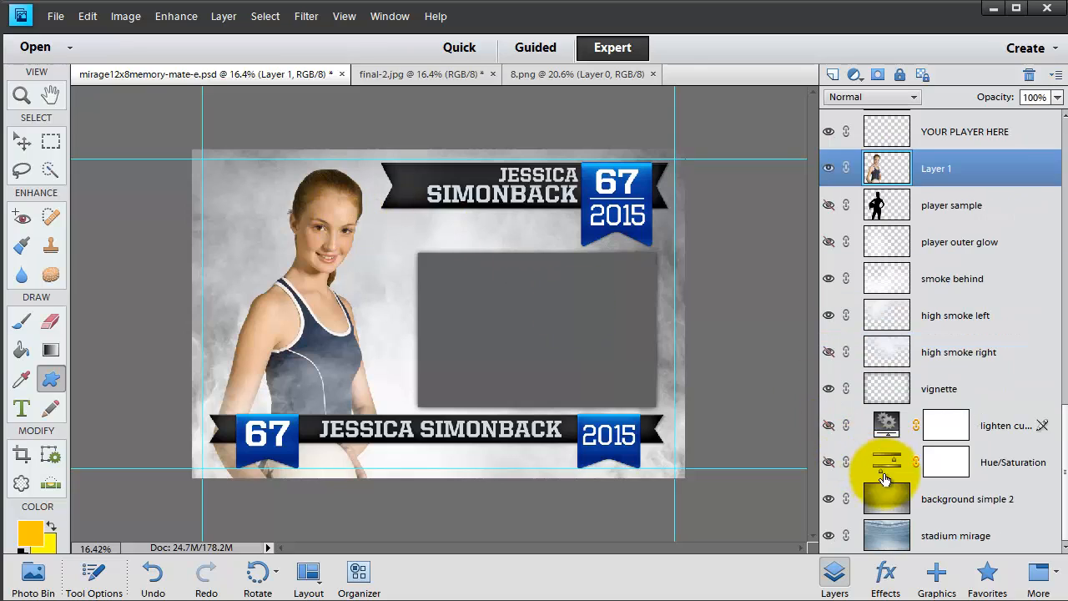
left_click(828, 500)
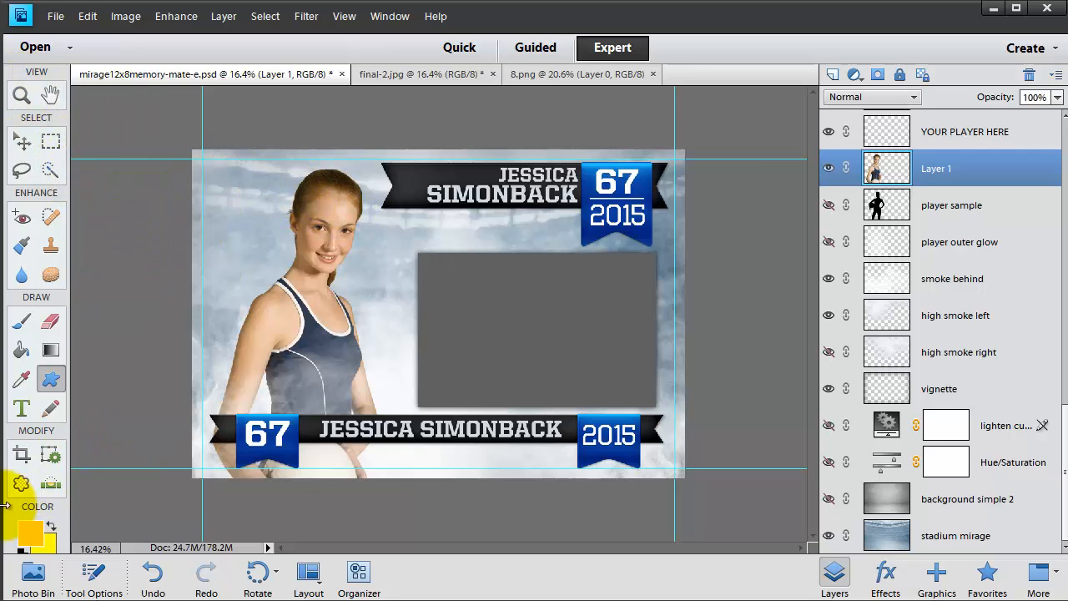
Scale the new player layer up to about 160% and commit the transform
left_click(22, 454)
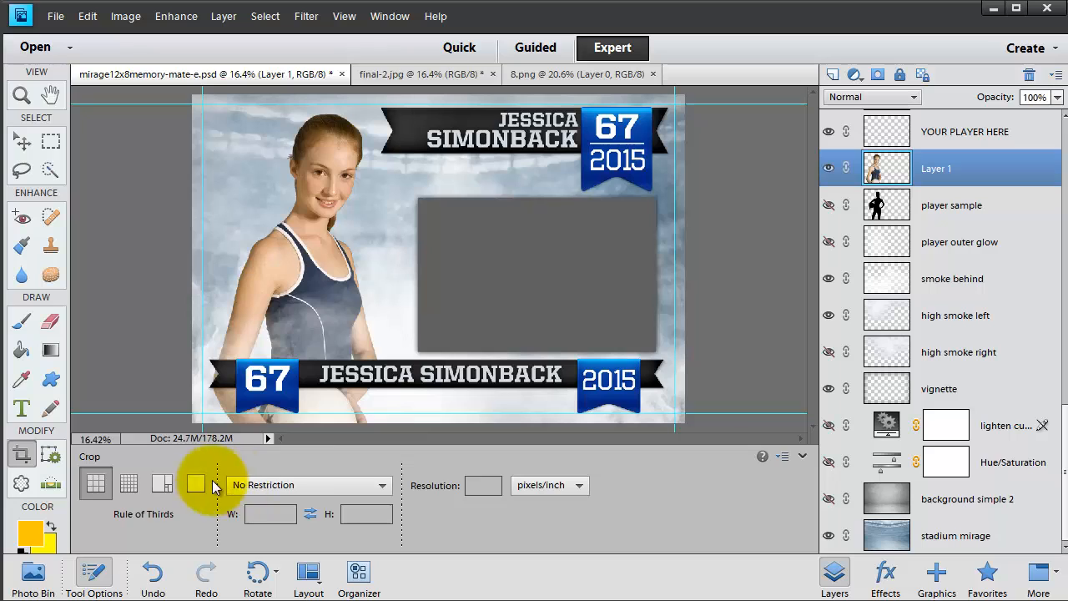
left_click(798, 457)
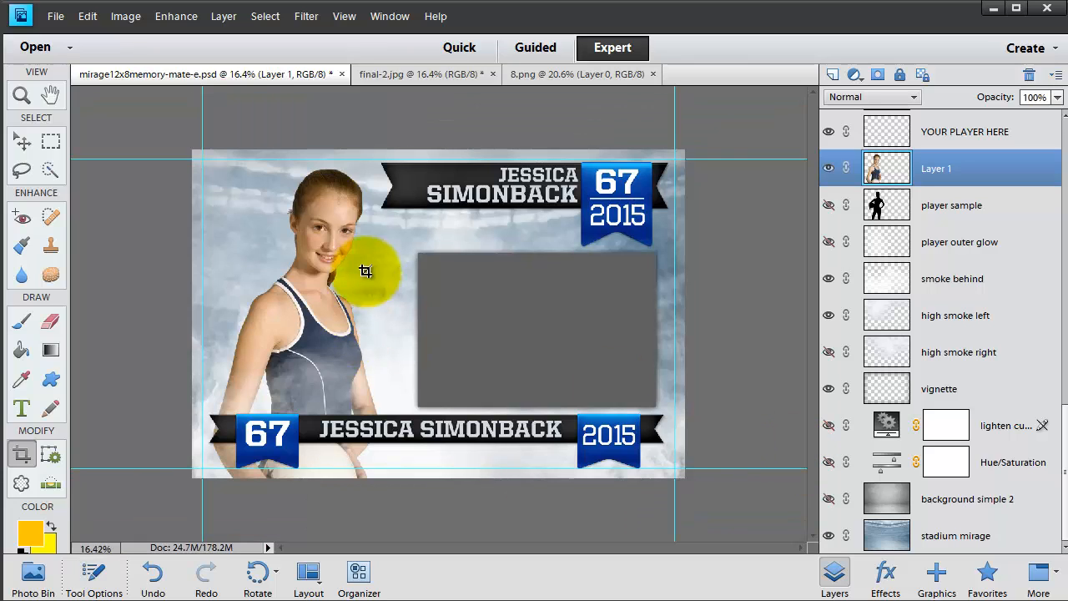
left_click(22, 147)
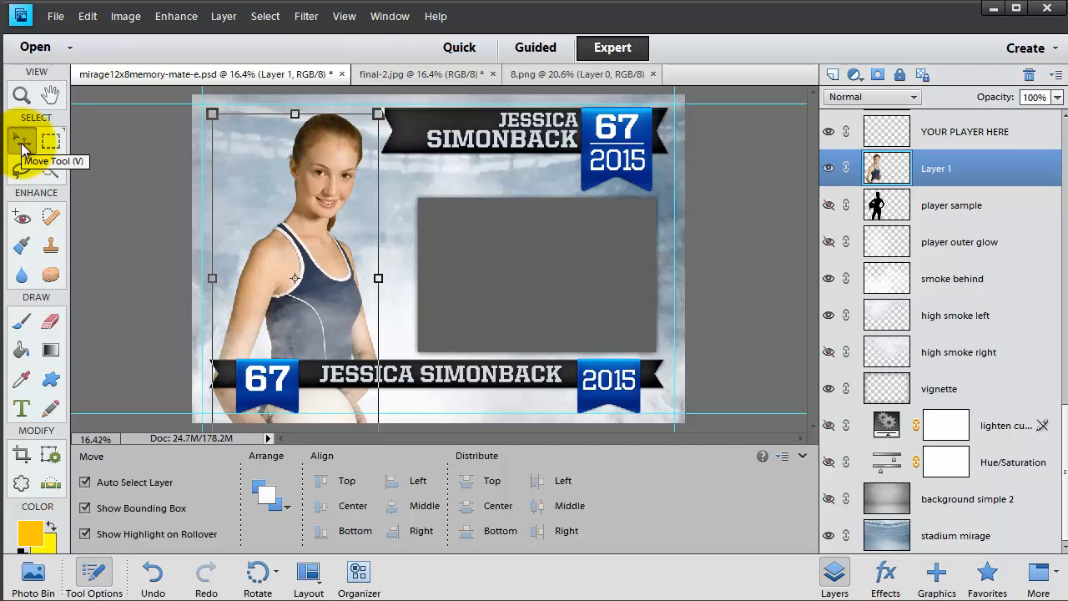
left_click_drag(378, 113, 477, 3)
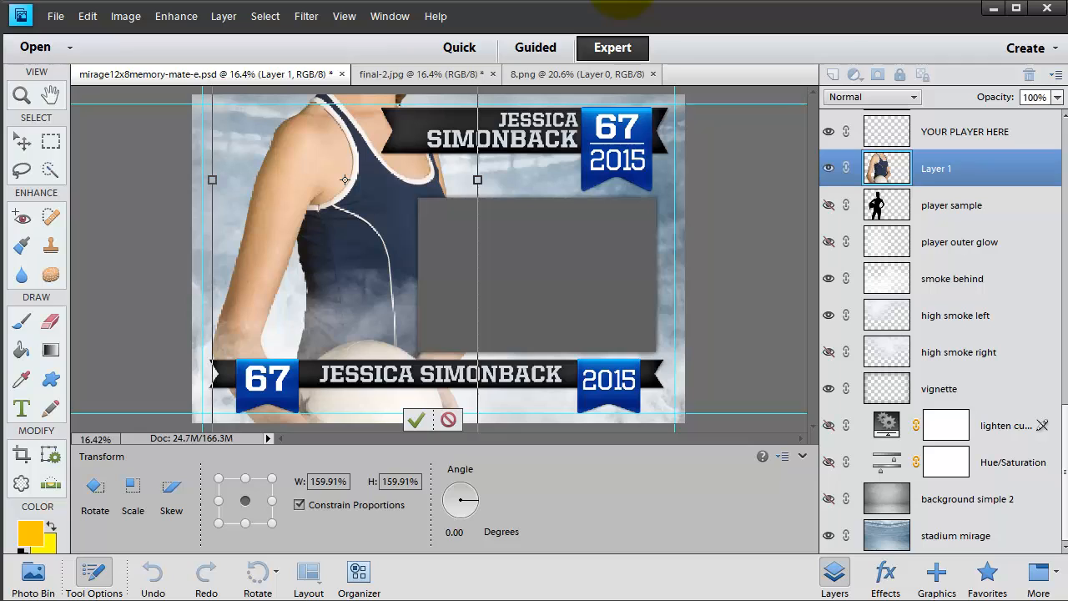
key("Return")
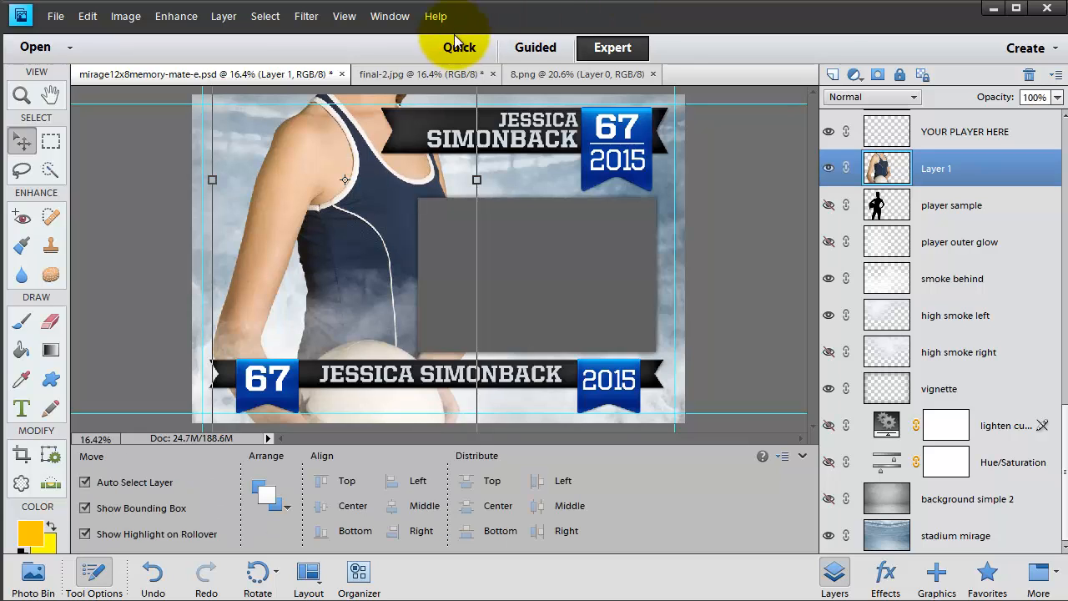
key("ctrl+minus")
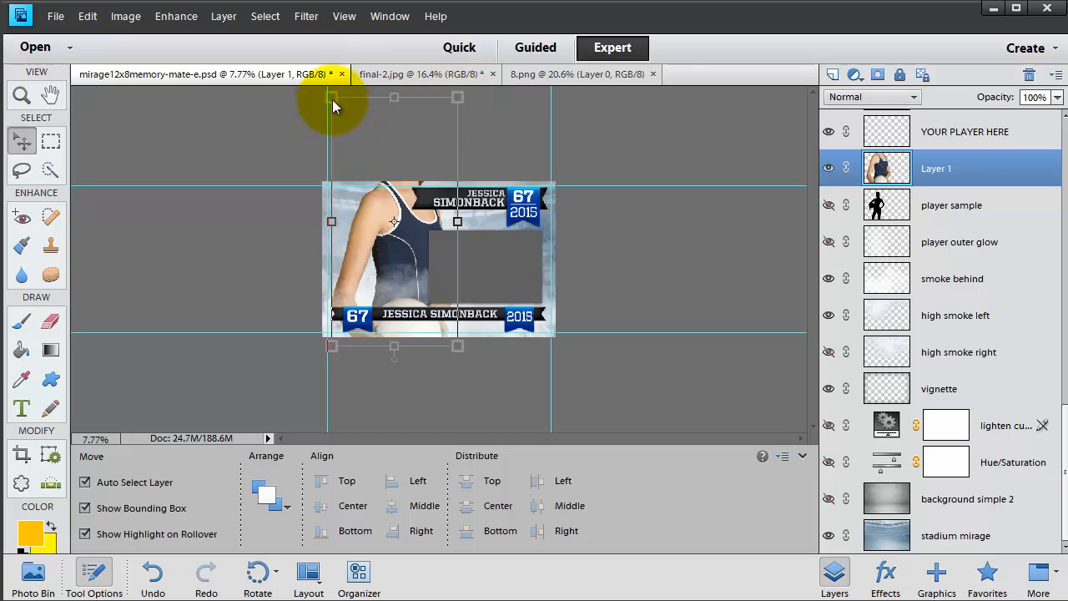
Move the scaled player photo up into the card area and commit the transform
left_click_drag(453, 98, 415, 182)
key("Return")
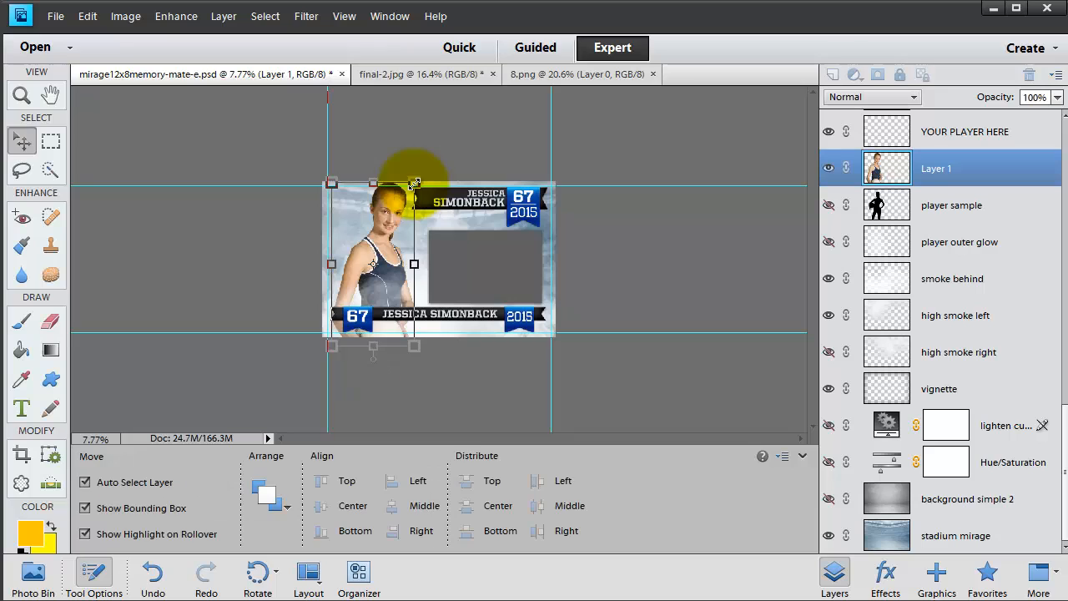
Turn on the player outer glow layer
key("ctrl+plus")
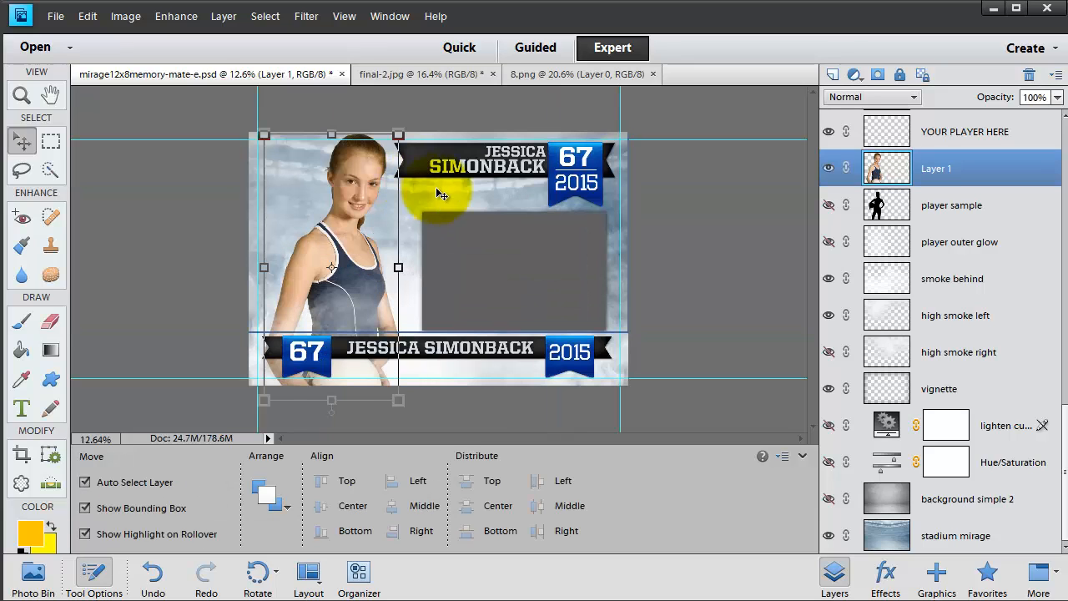
scroll(923, 466, "up", 2)
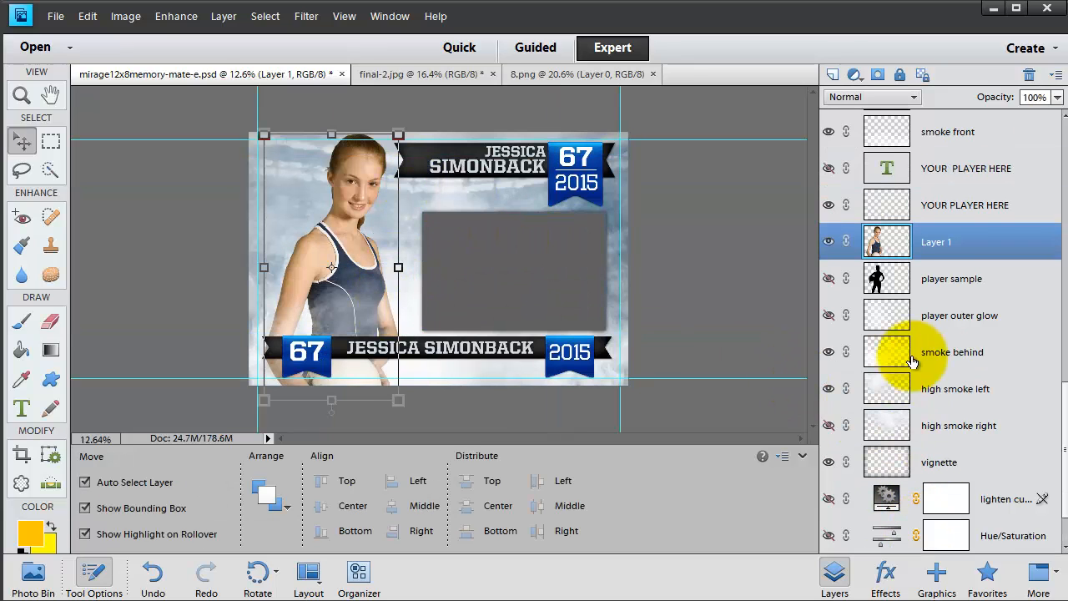
left_click(830, 317)
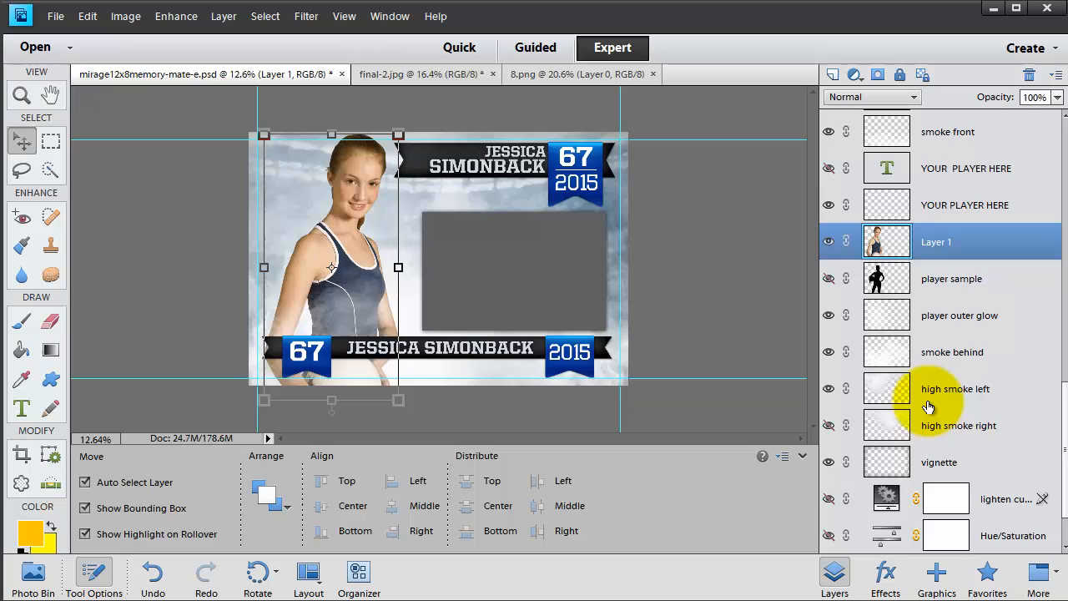
Browse the layer list to locate the layers belonging to the lower name ribbon
scroll(887, 406, "down", 2)
scroll(960, 397, "up", 10)
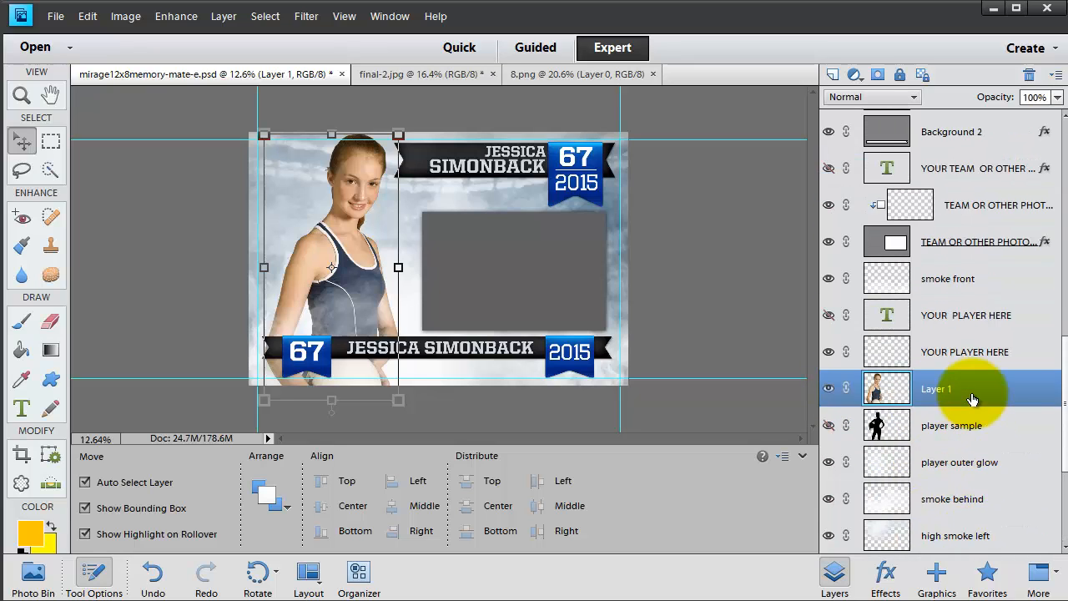
scroll(964, 388, "up", 8)
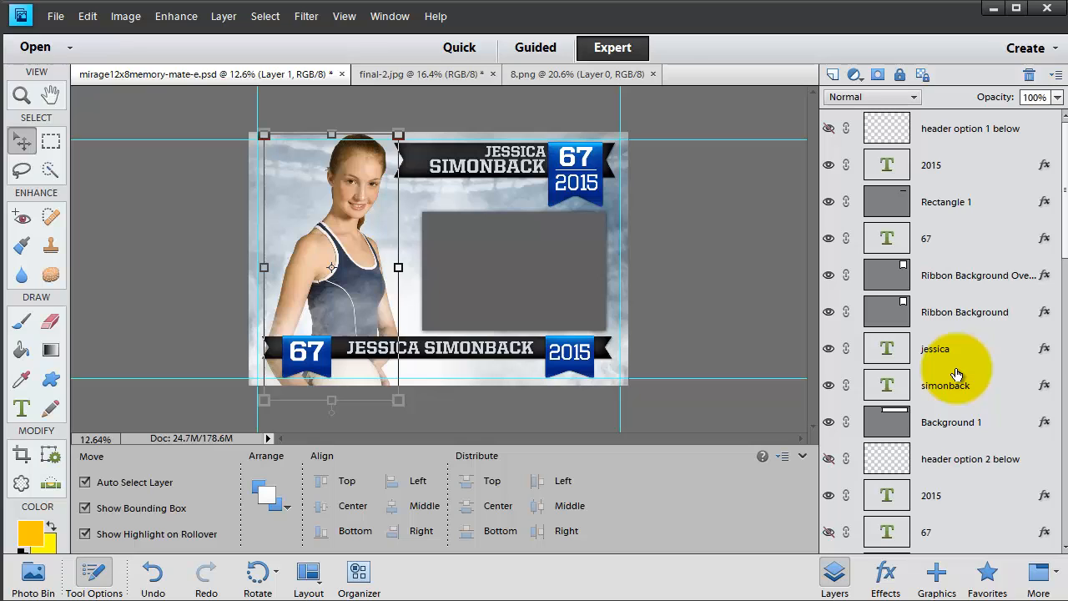
scroll(956, 373, "down", 3)
scroll(952, 374, "up", 3)
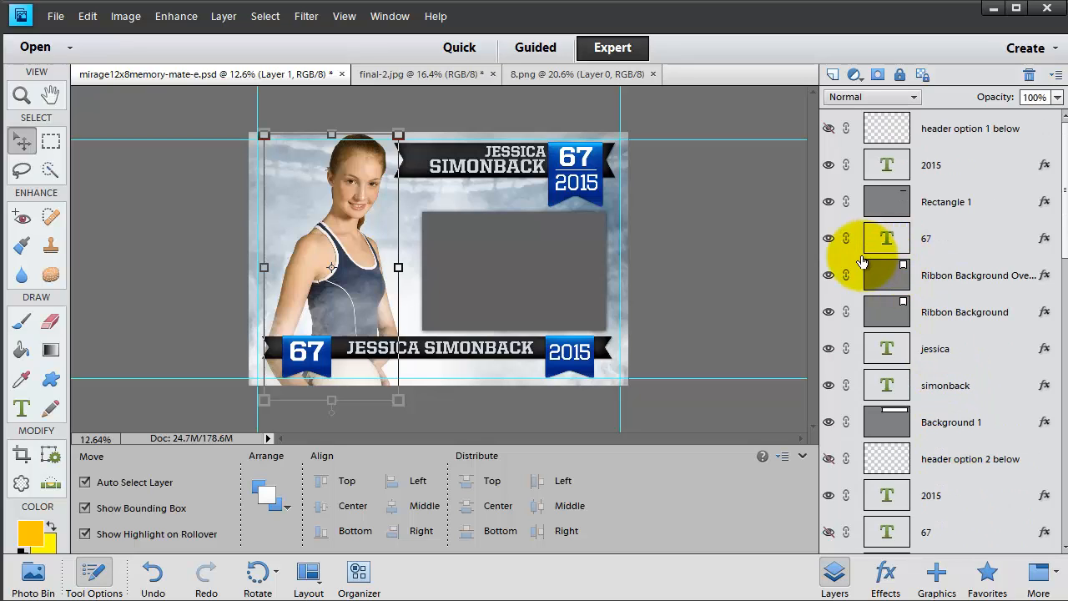
left_click(571, 352)
scroll(1006, 409, "down", 1)
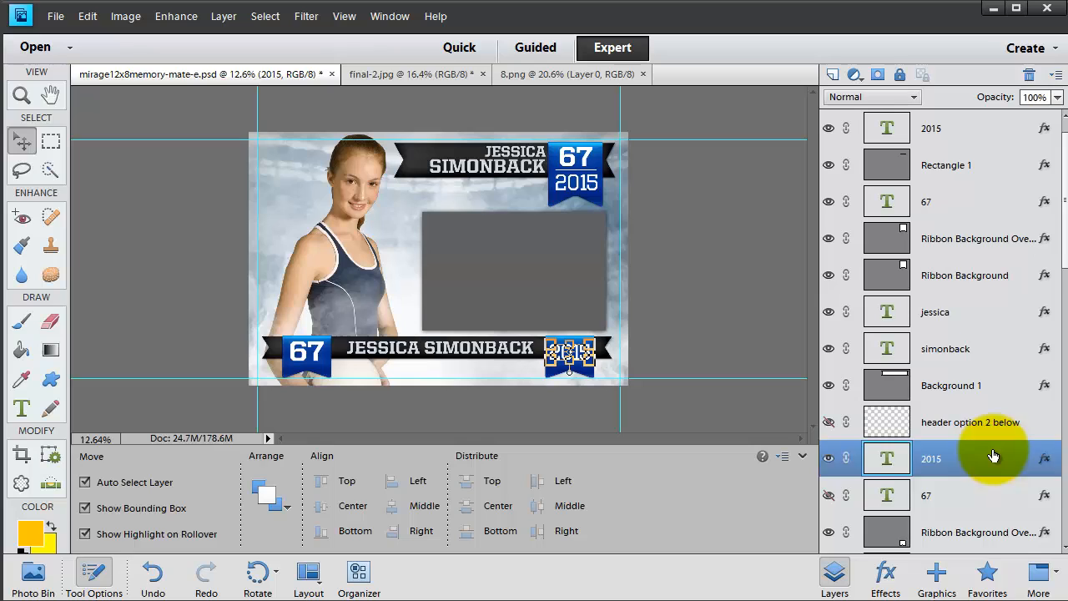
scroll(989, 443, "up", 1)
scroll(981, 399, "down", 5)
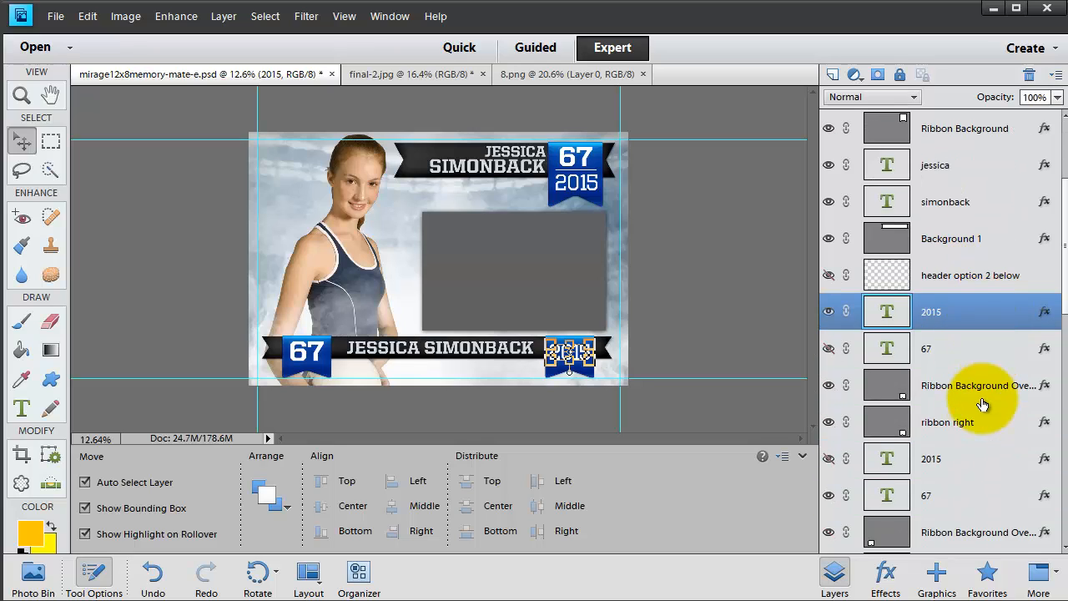
left_click(956, 284)
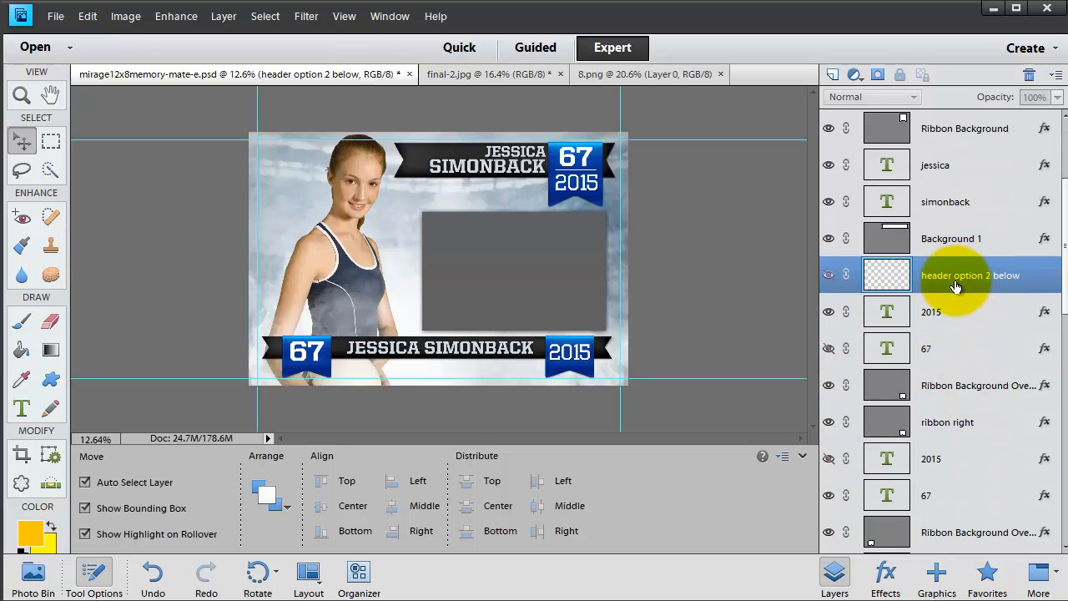
left_click(828, 313)
left_click(830, 386)
left_click(834, 423)
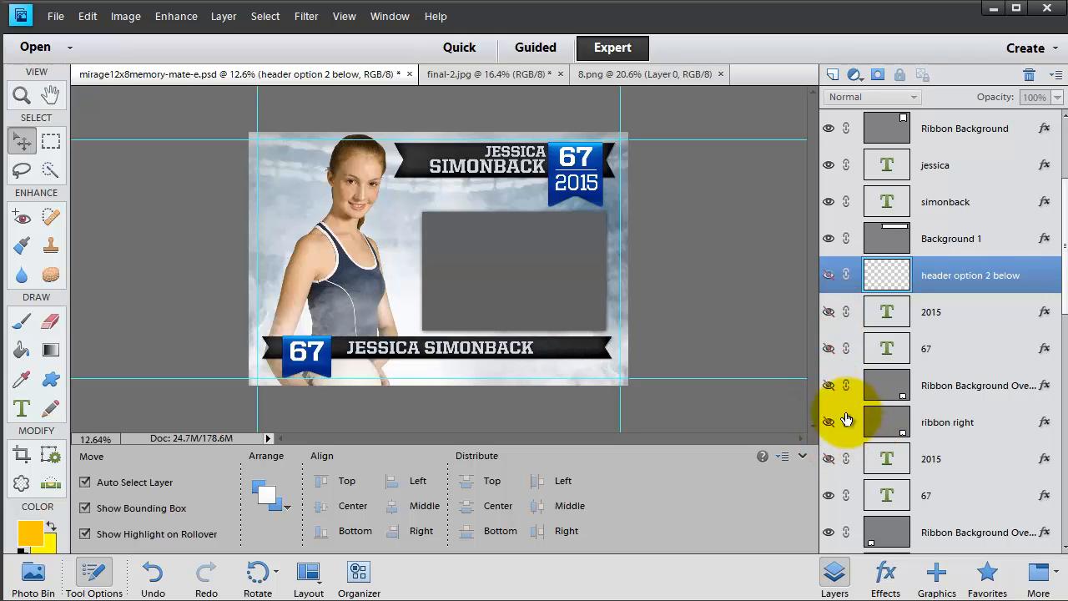
scroll(842, 421, "down", 3)
left_click(829, 275)
left_click(830, 314)
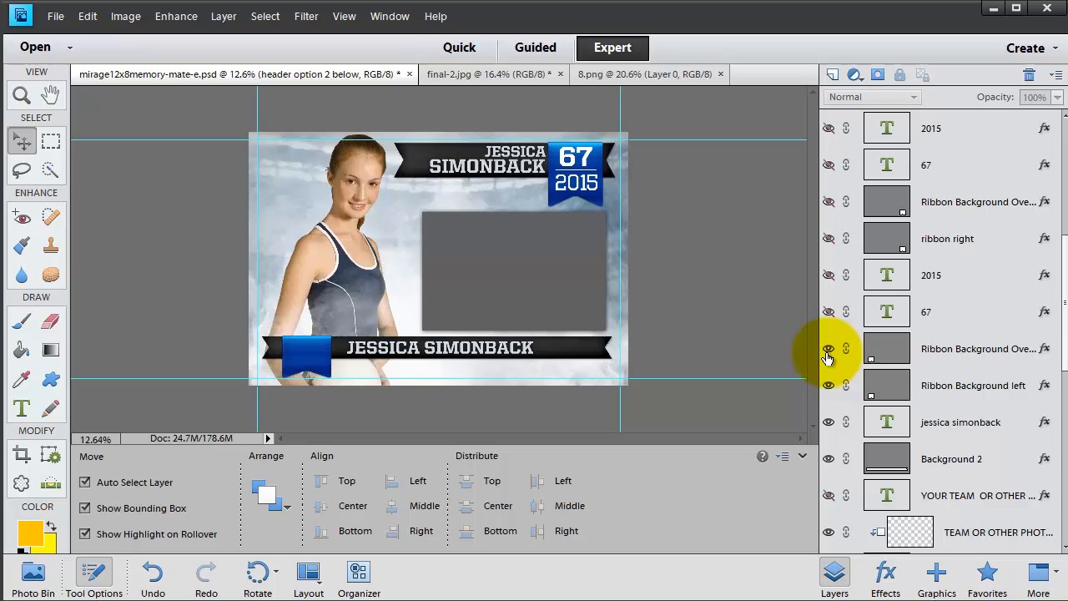
left_click(829, 349)
left_click(829, 386)
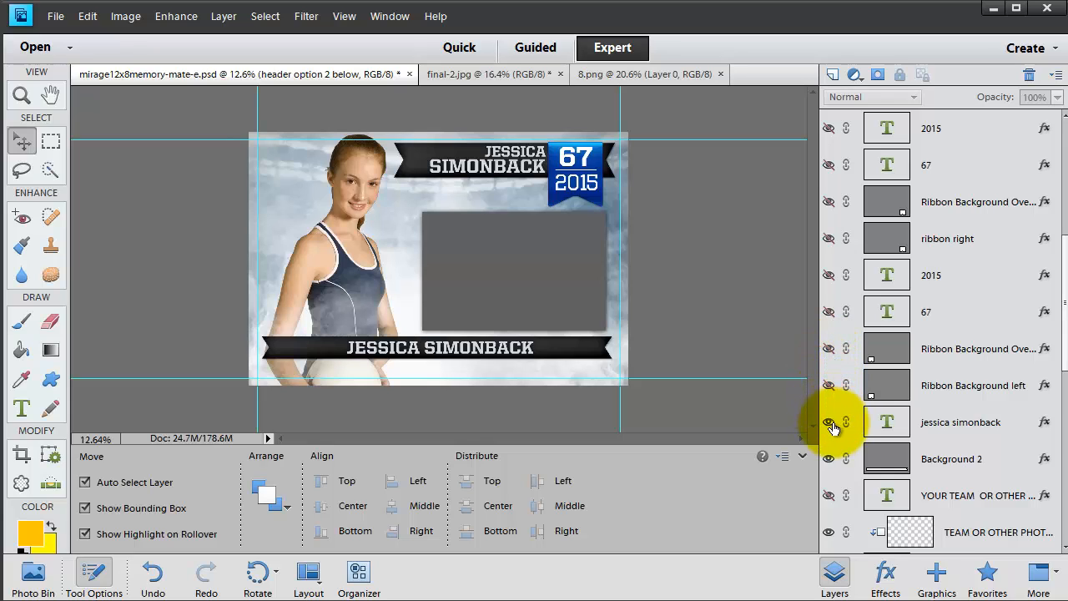
left_click(830, 422)
left_click(829, 459)
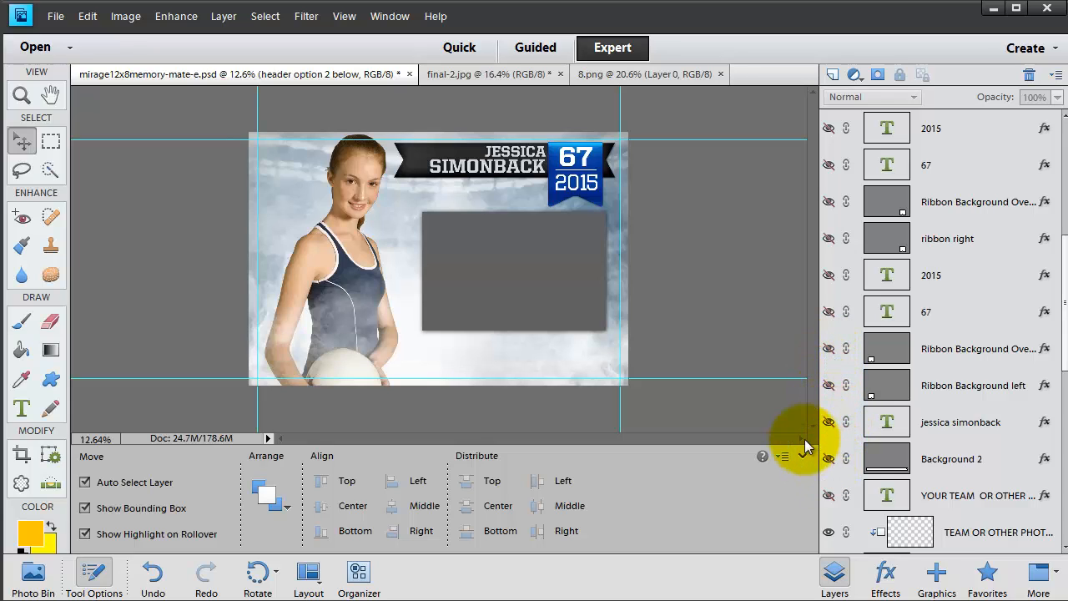
left_click(515, 276)
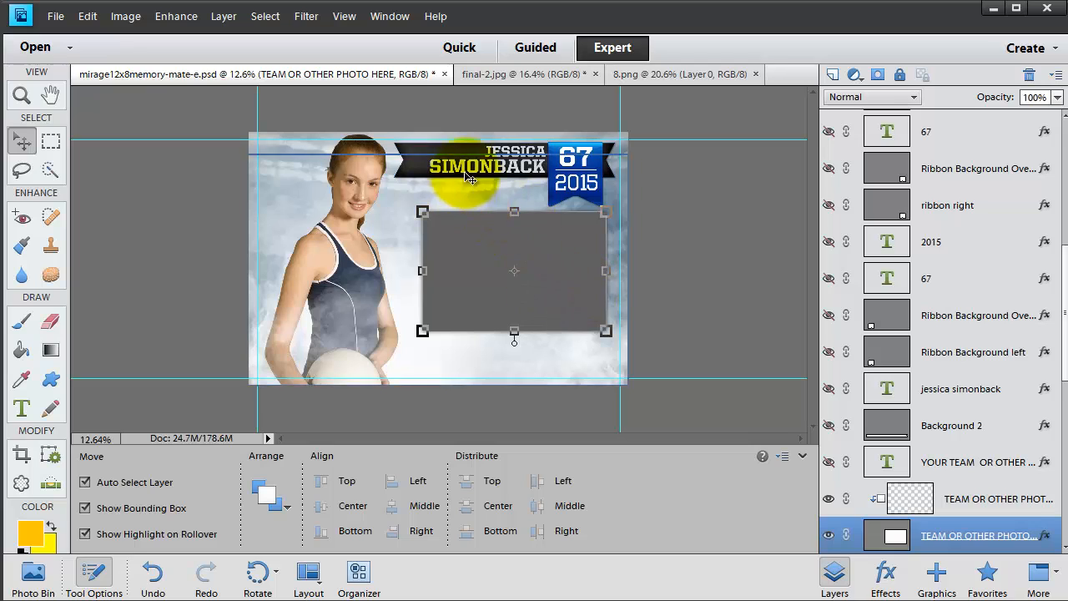
left_click(505, 147)
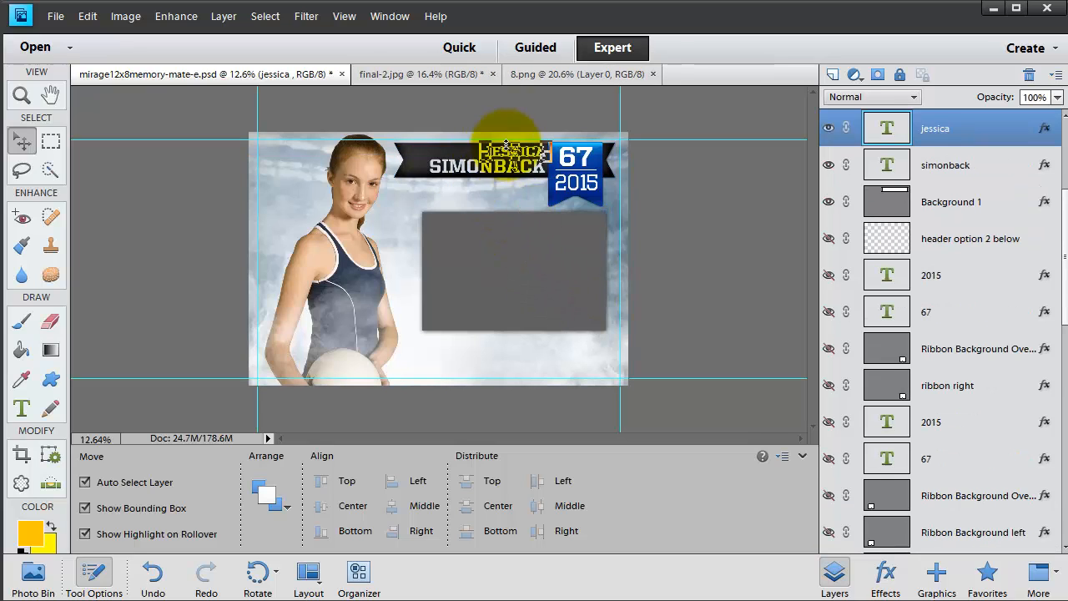
left_click(22, 409)
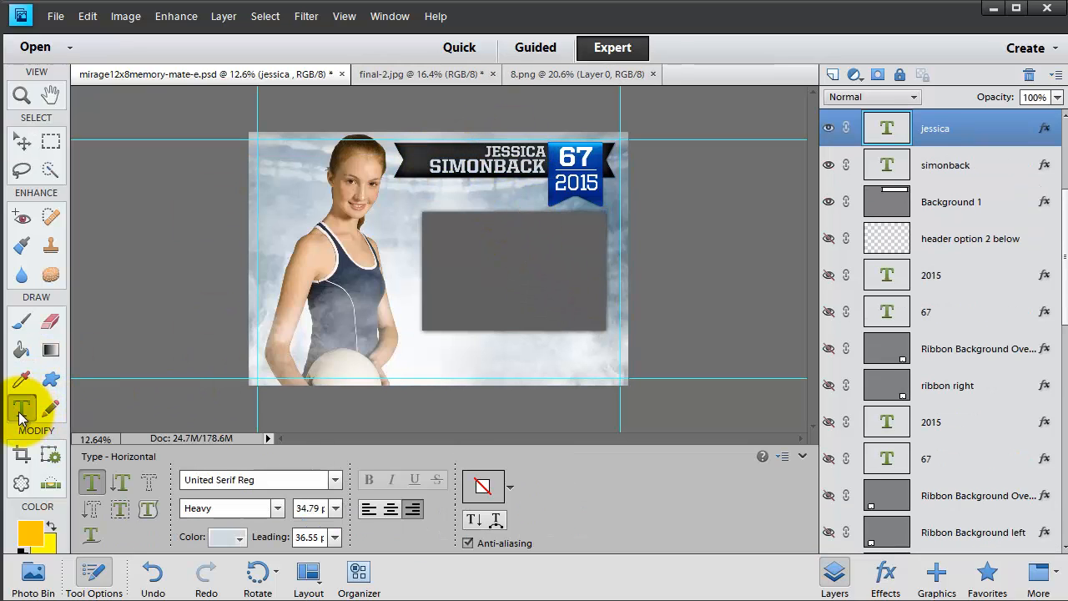
left_click(497, 153)
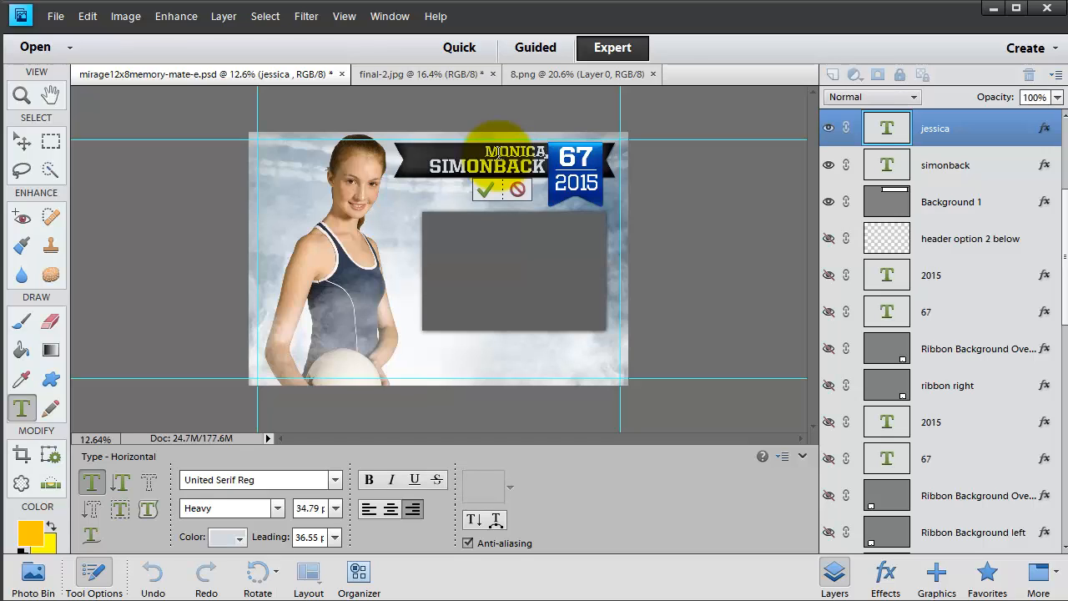
key("ctrl+a")
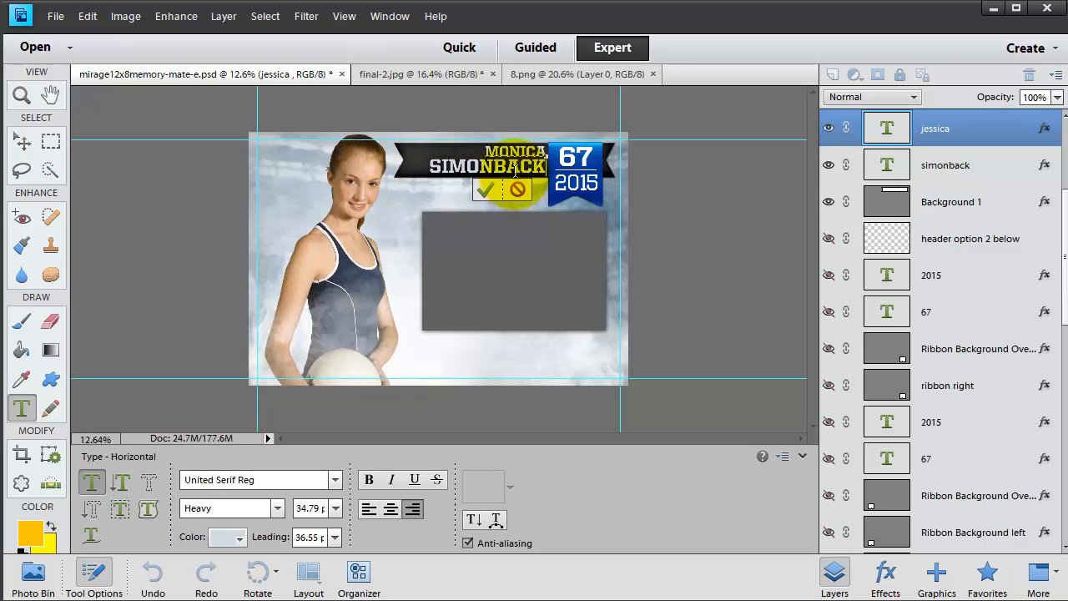
left_click(958, 165)
key("v")
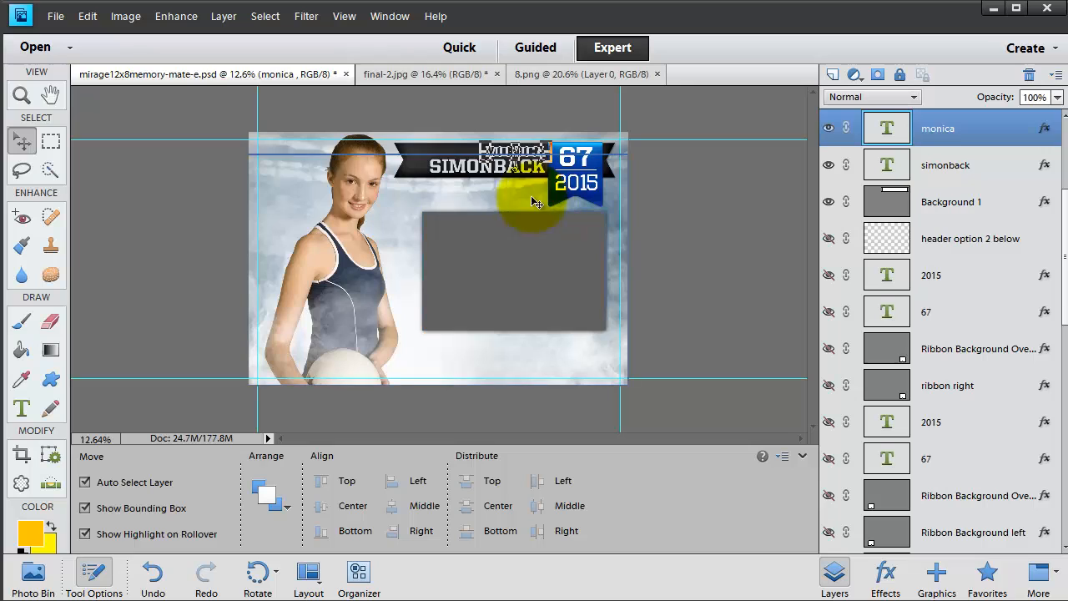
left_click(946, 164)
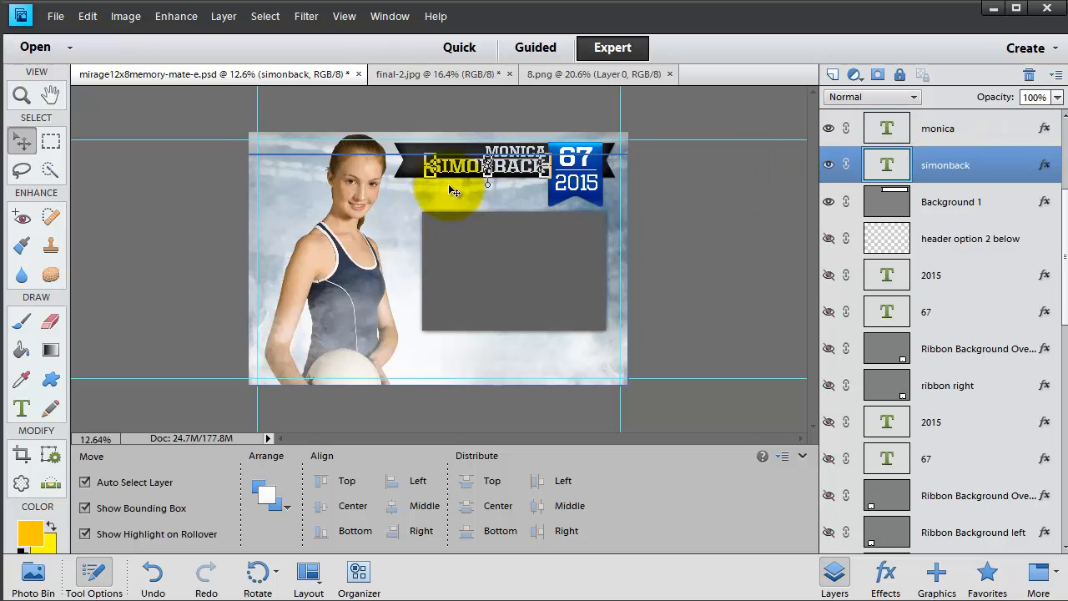
left_click(22, 408)
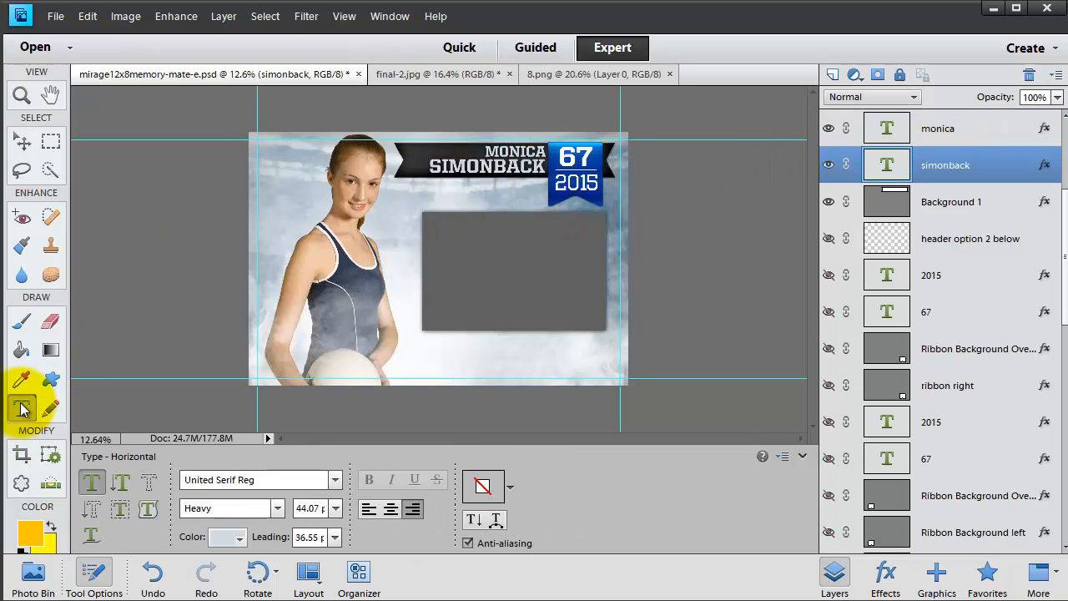
double_click(458, 165)
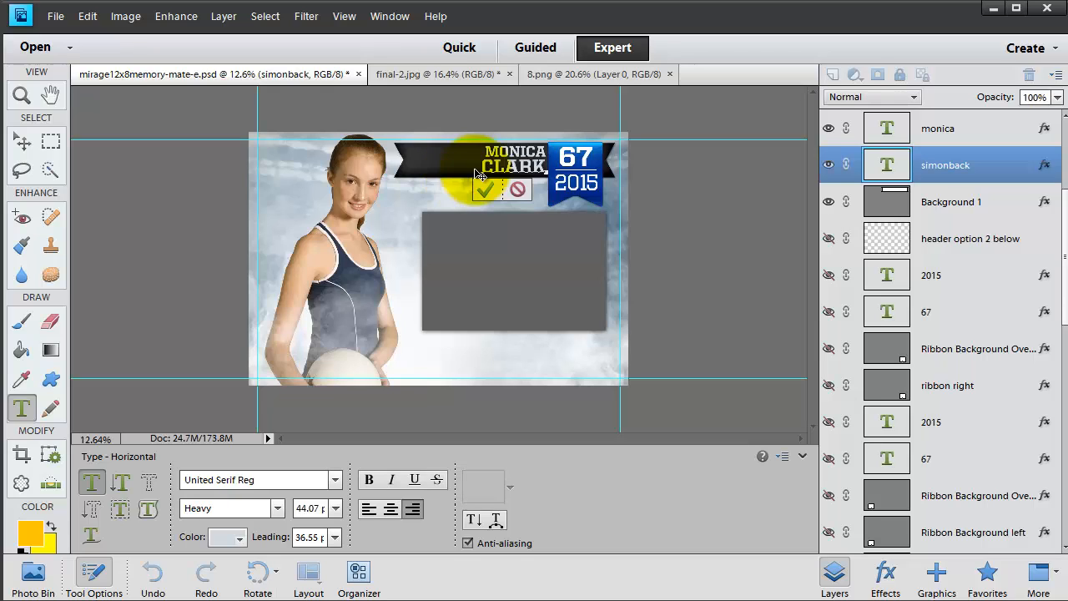
key("ctrl+Return")
Stretch the header ribbon background taller to about 162% height and commit
left_click(443, 168)
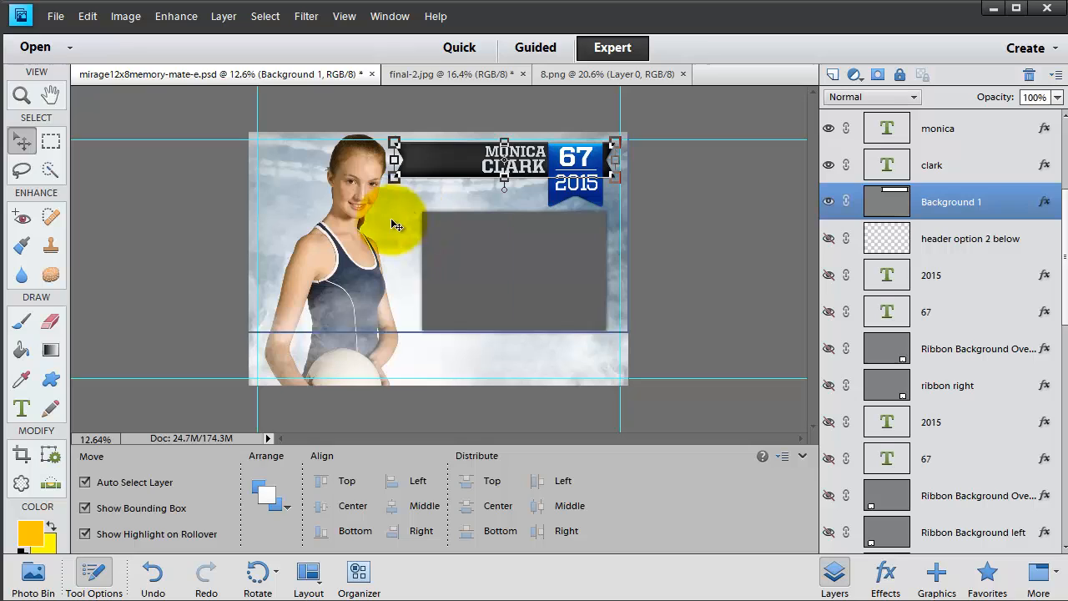
left_click_drag(394, 176, 398, 200)
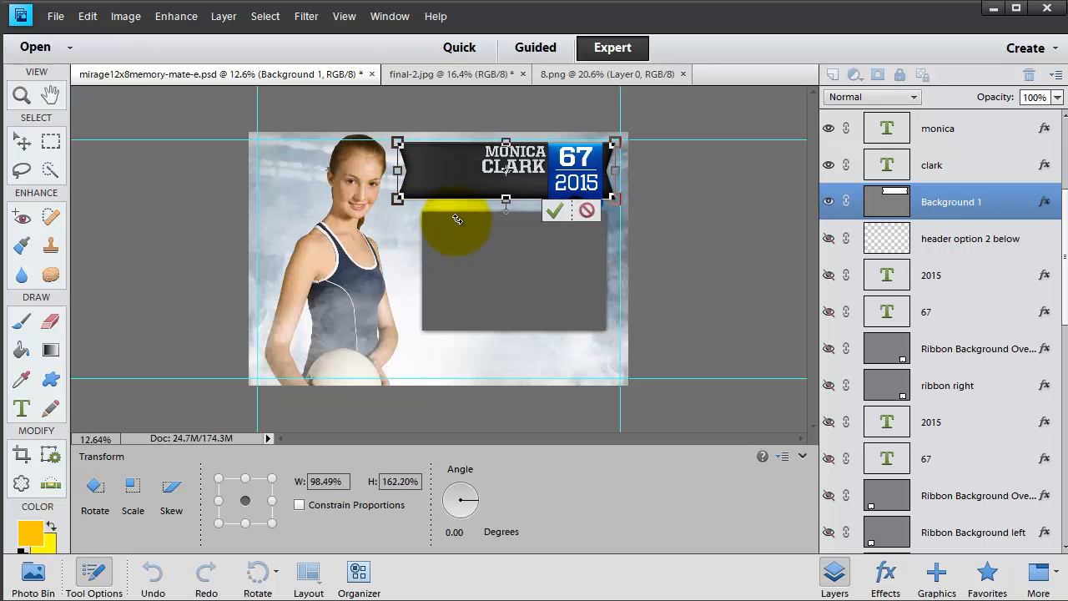
key("Return")
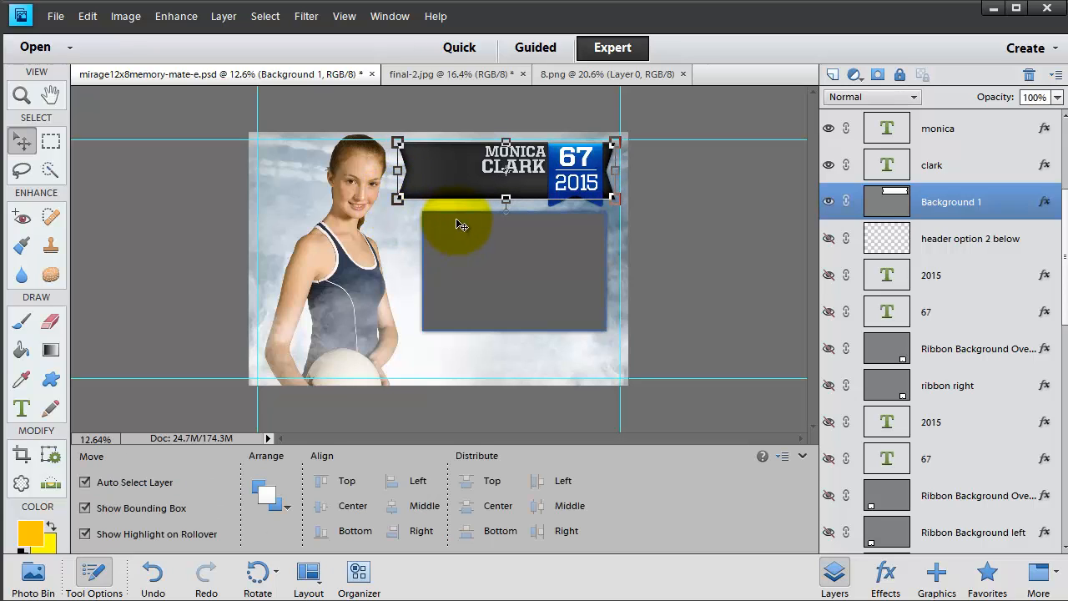
left_click(491, 173)
left_click_drag(483, 172, 428, 230)
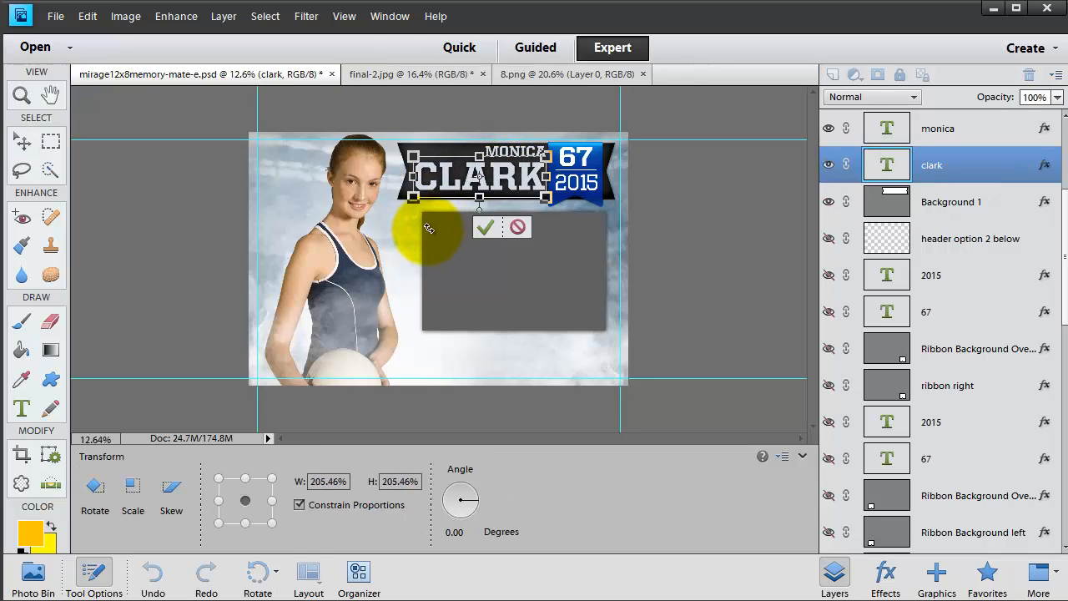
key("Return")
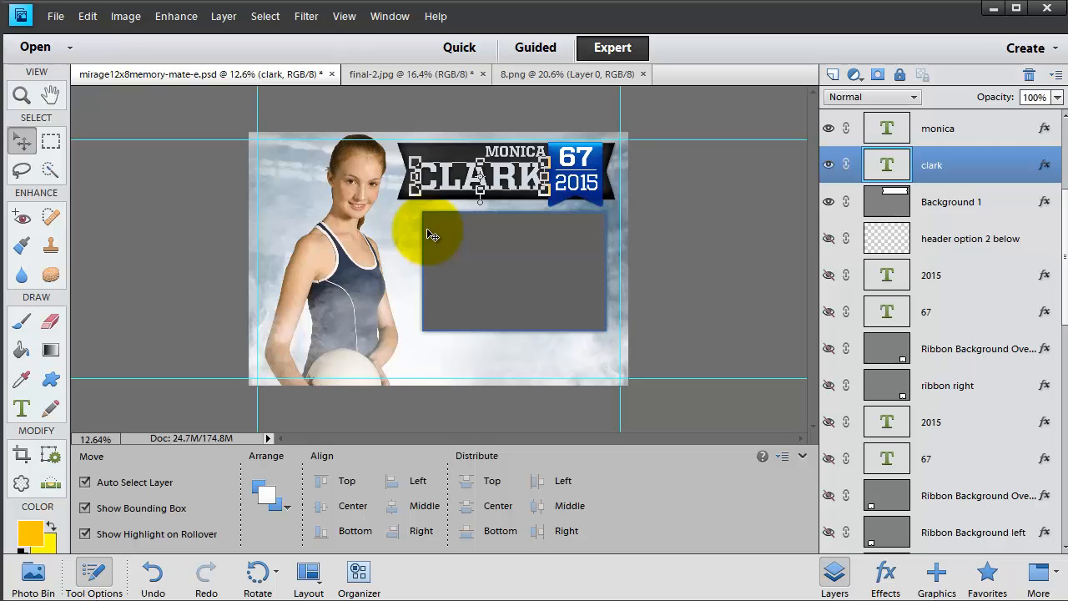
Change the jersey number in the header badge from 67 to 83
left_click(581, 166)
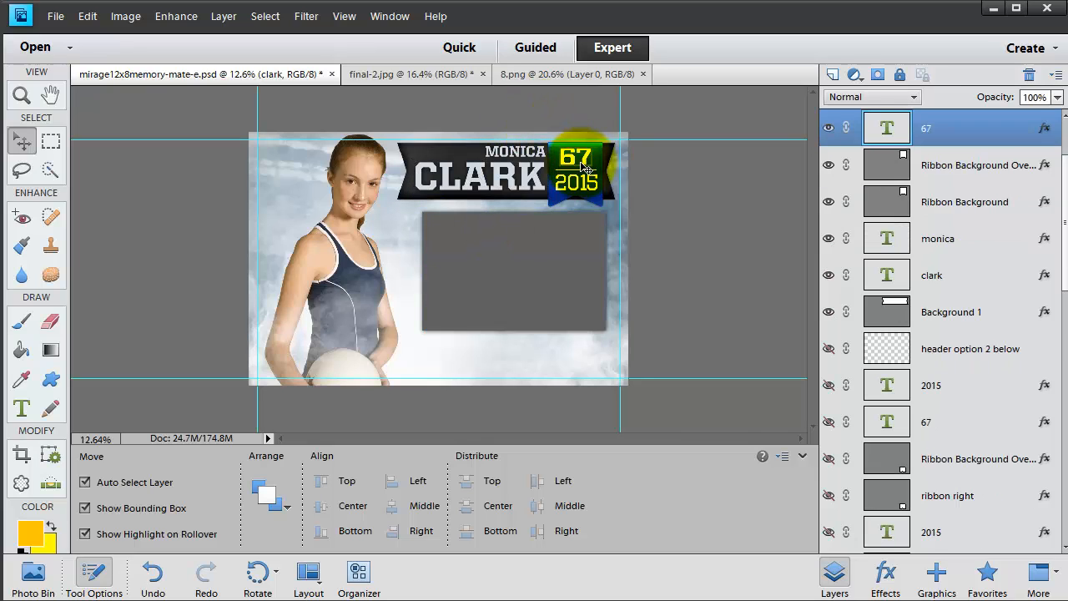
left_click(22, 408)
double_click(582, 156)
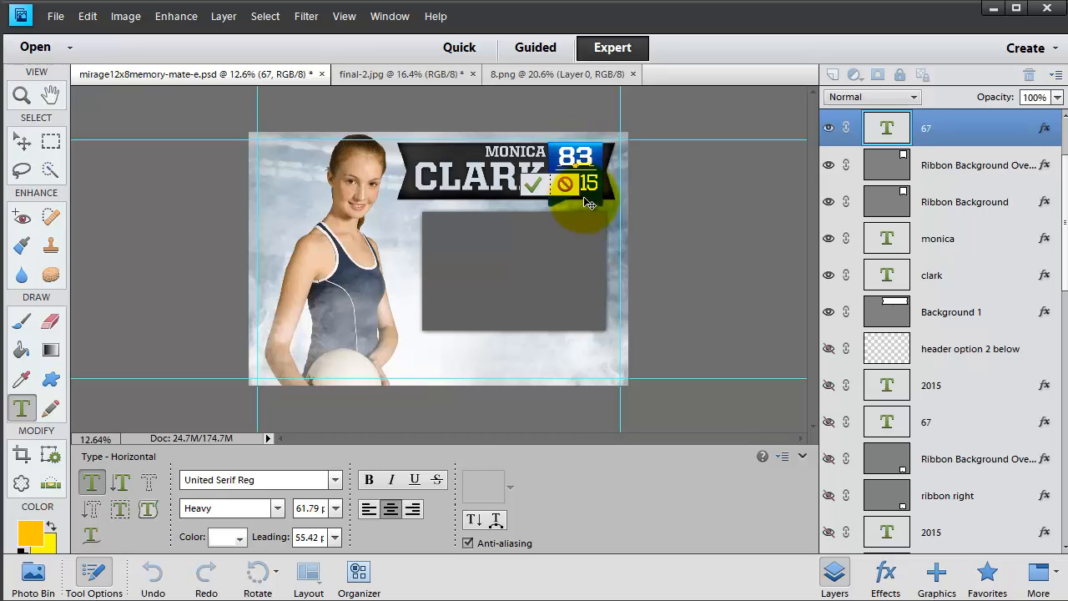
key("ctrl+Return")
key("v")
left_click(588, 189)
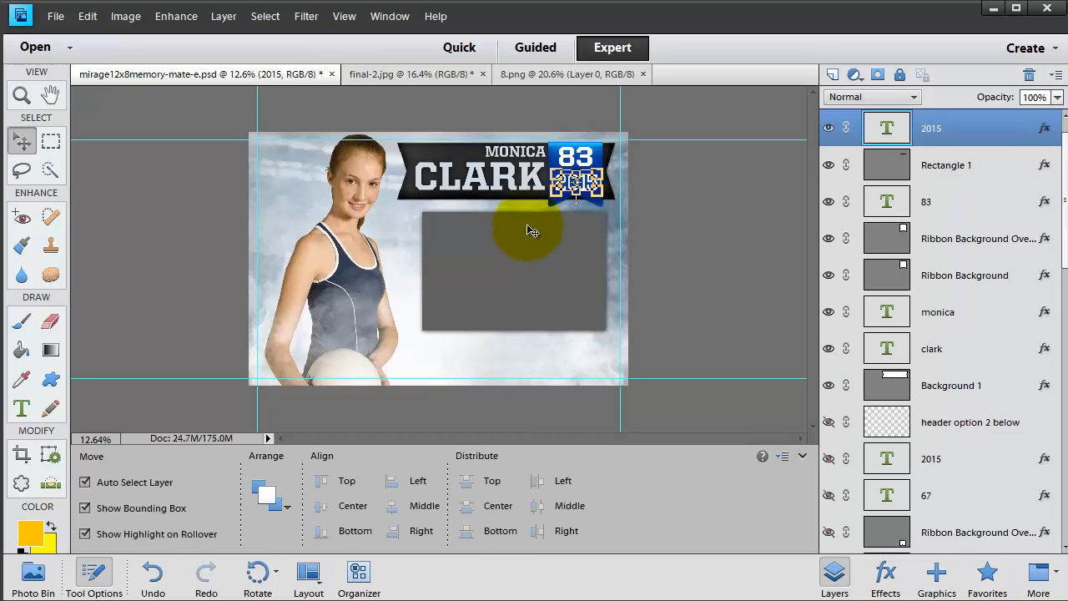
Recolour the header ribbon's Background 1 fill to a medium blue, 5e76b1
left_click(455, 142)
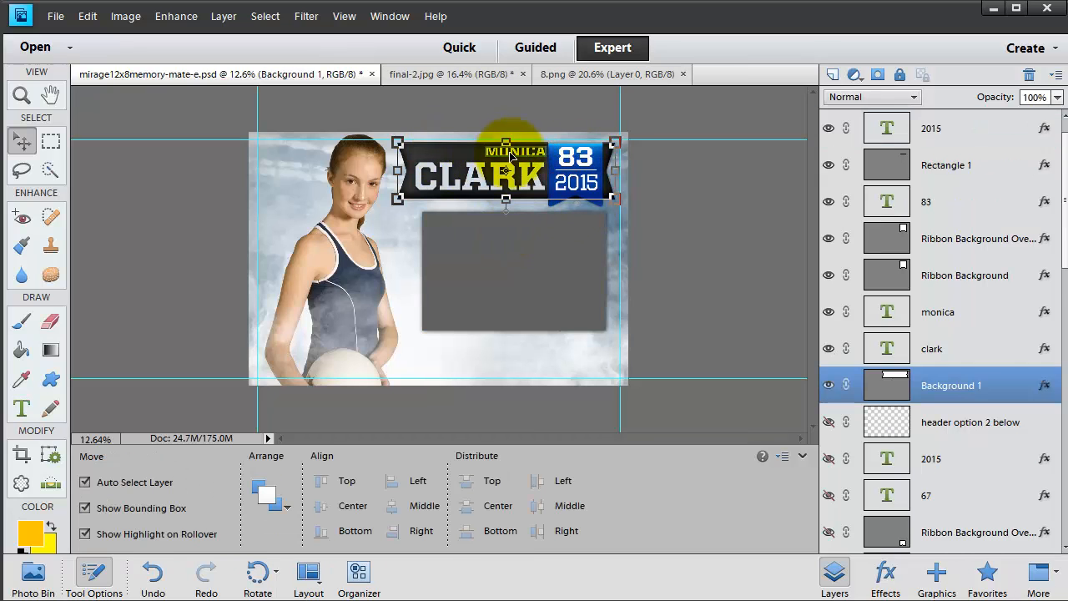
double_click(889, 391)
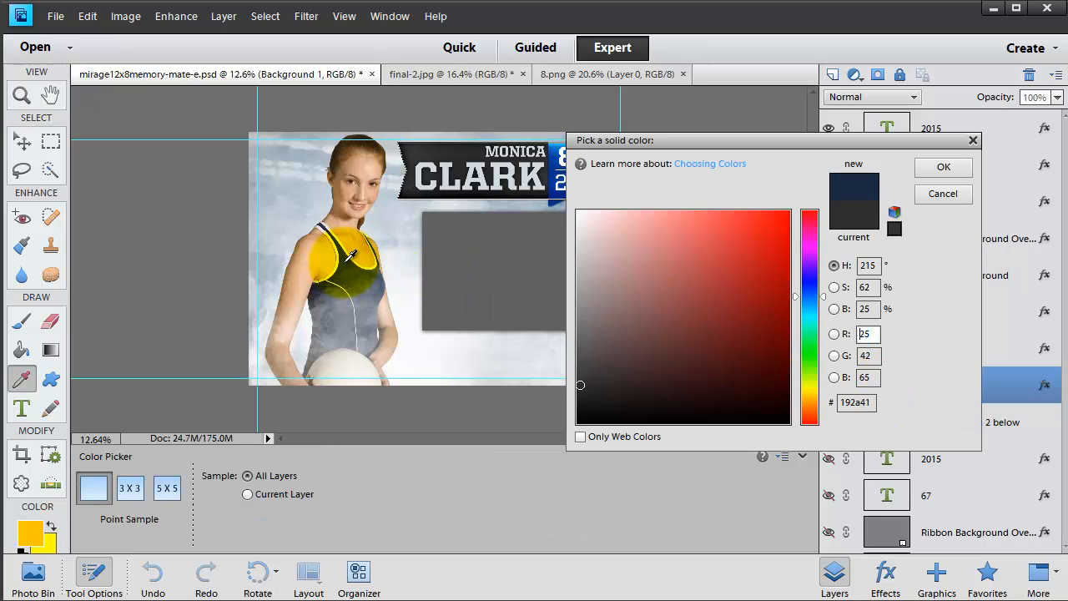
left_click_drag(753, 263, 714, 308)
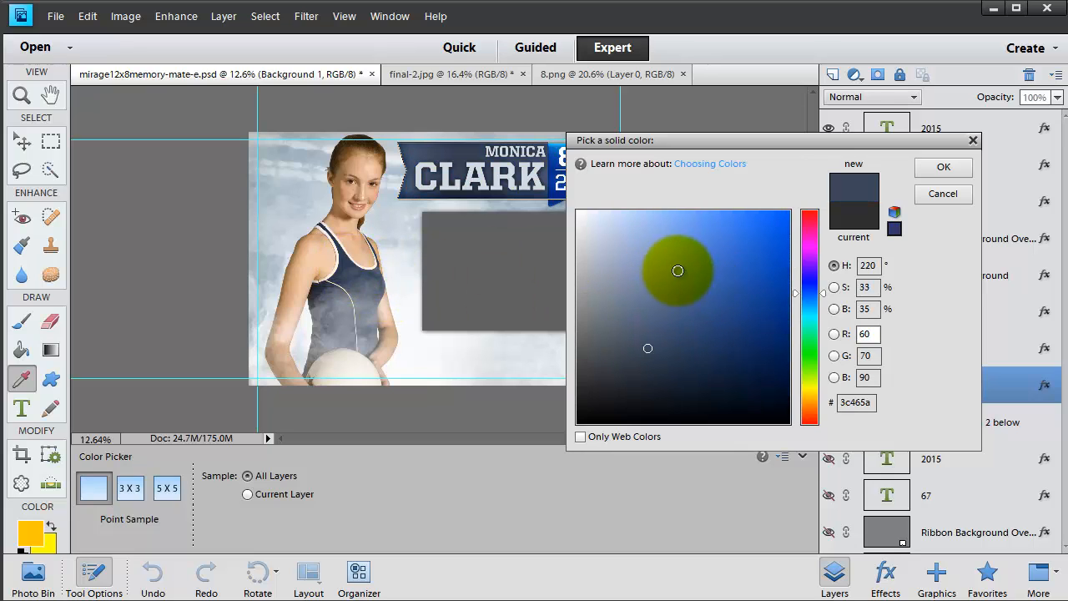
left_click(676, 276)
left_click_drag(826, 296, 822, 357)
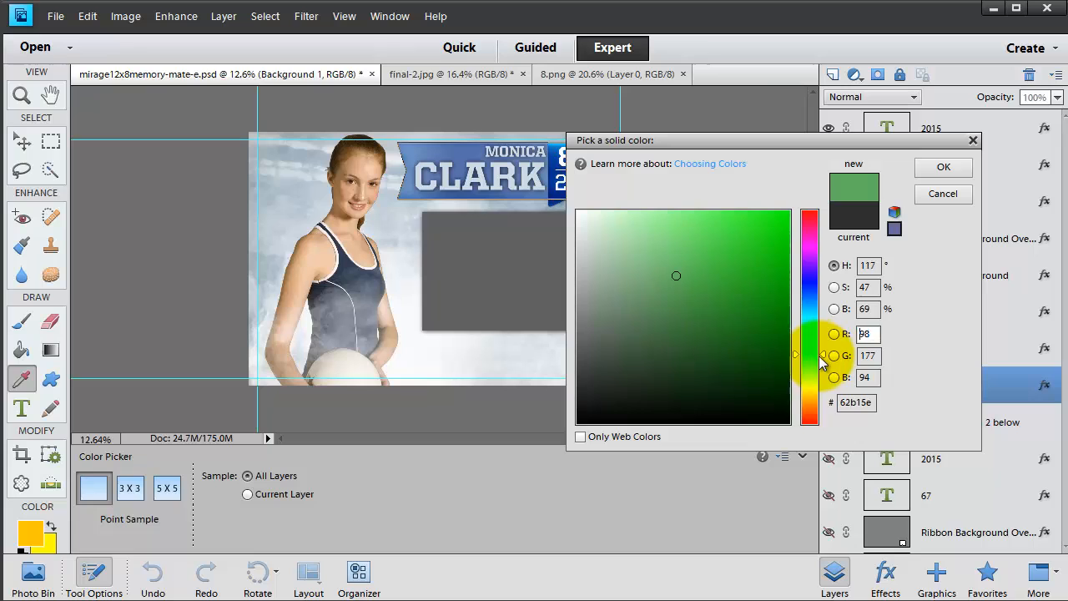
type("102")
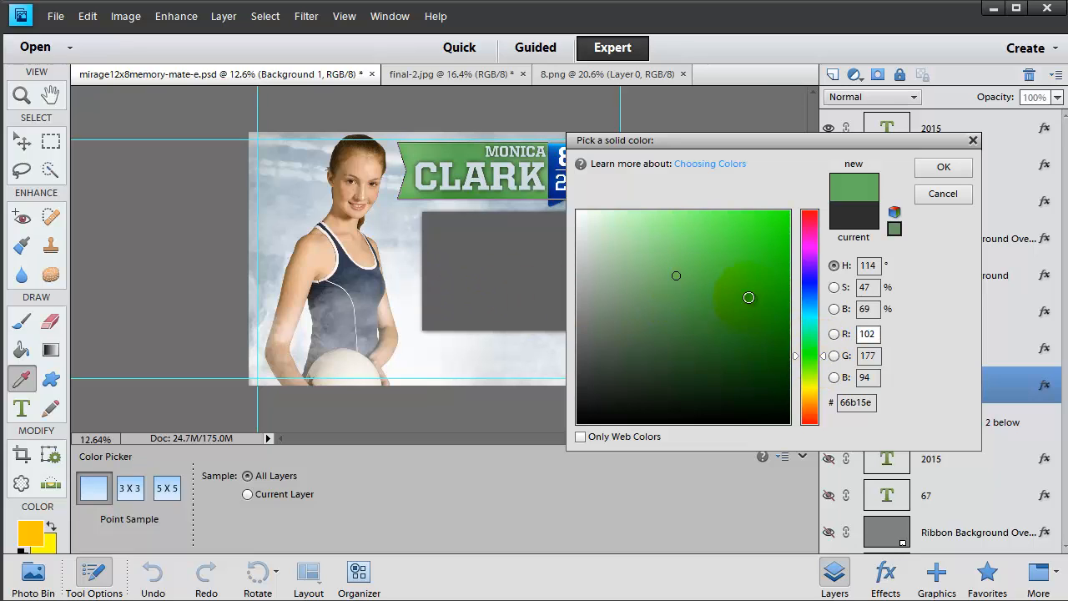
left_click(811, 293)
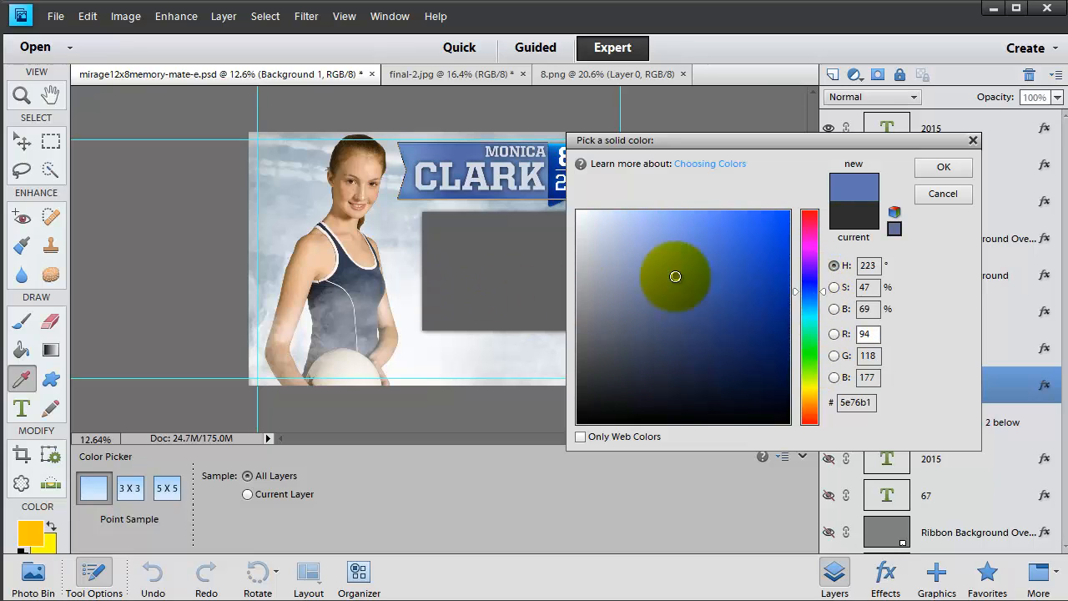
left_click(941, 167)
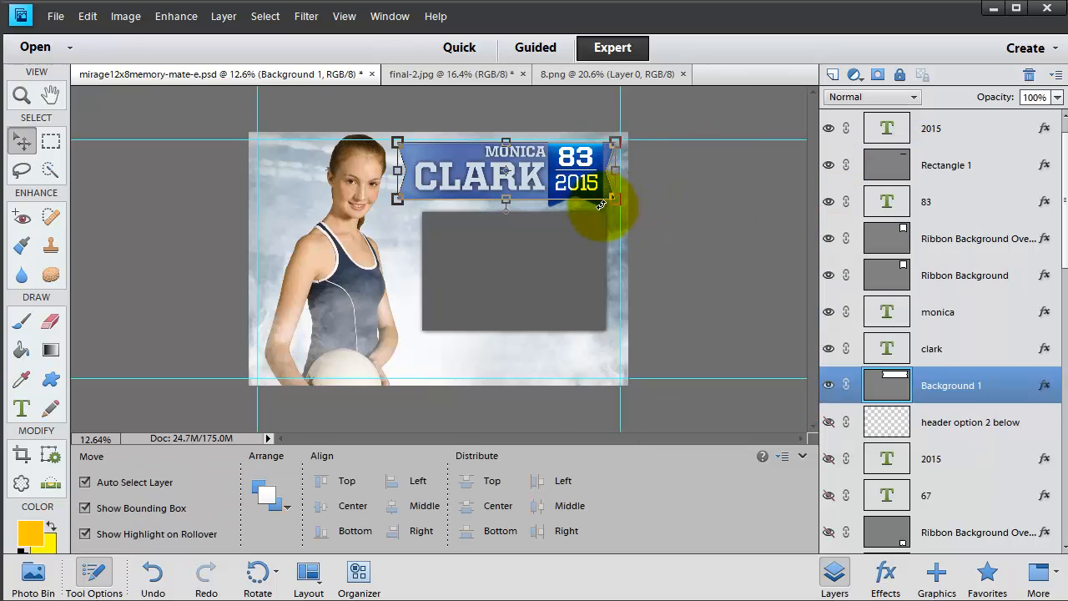
left_click(951, 240)
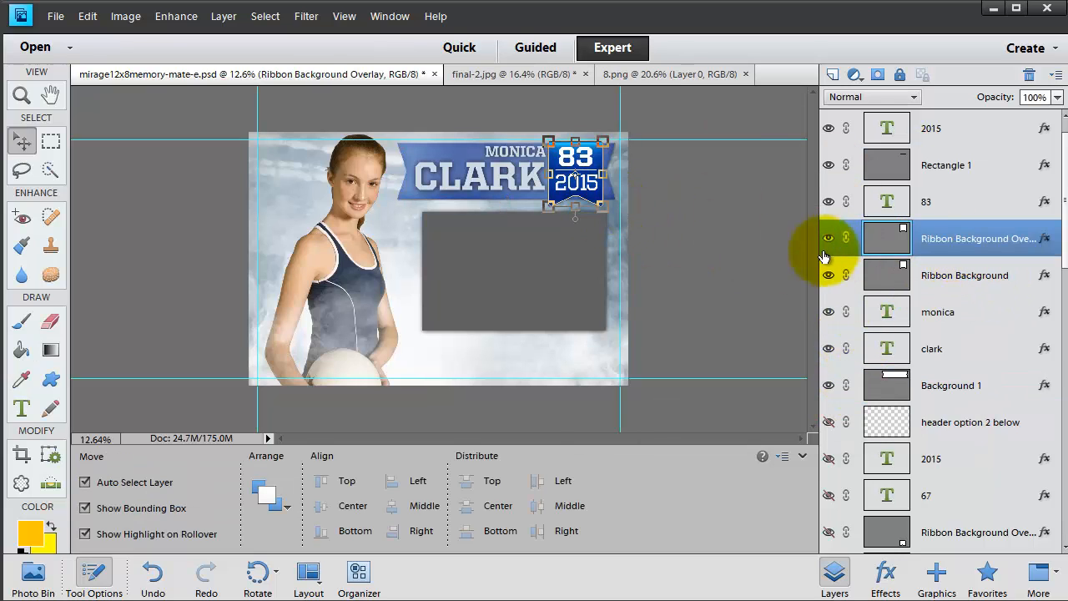
double_click(896, 246)
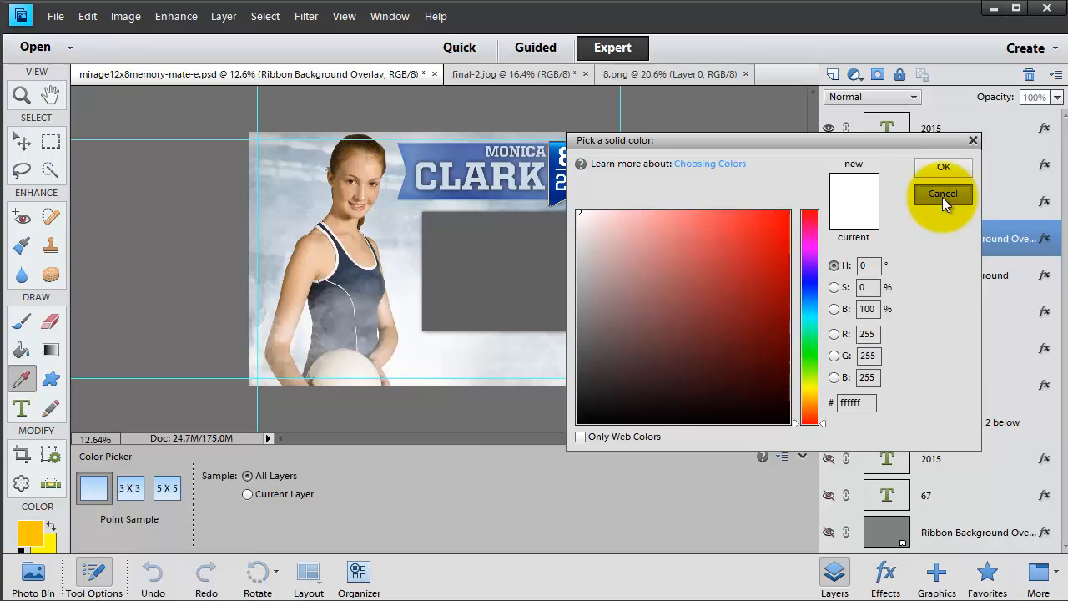
left_click(943, 194)
Recolour the Ribbon Background fill behind the number badge to grey 848484
left_click(936, 279)
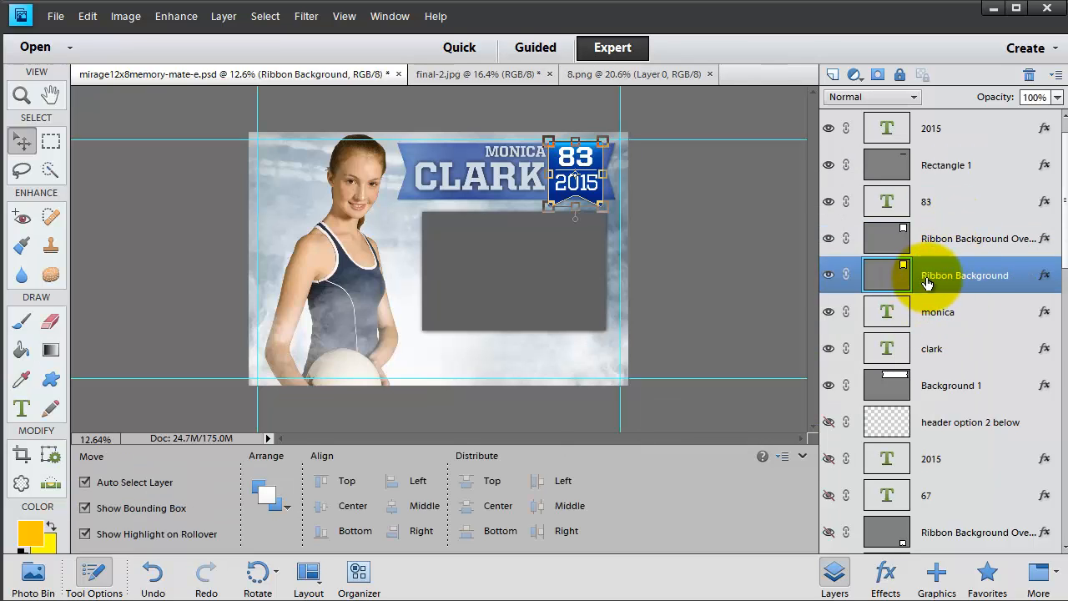
double_click(891, 281)
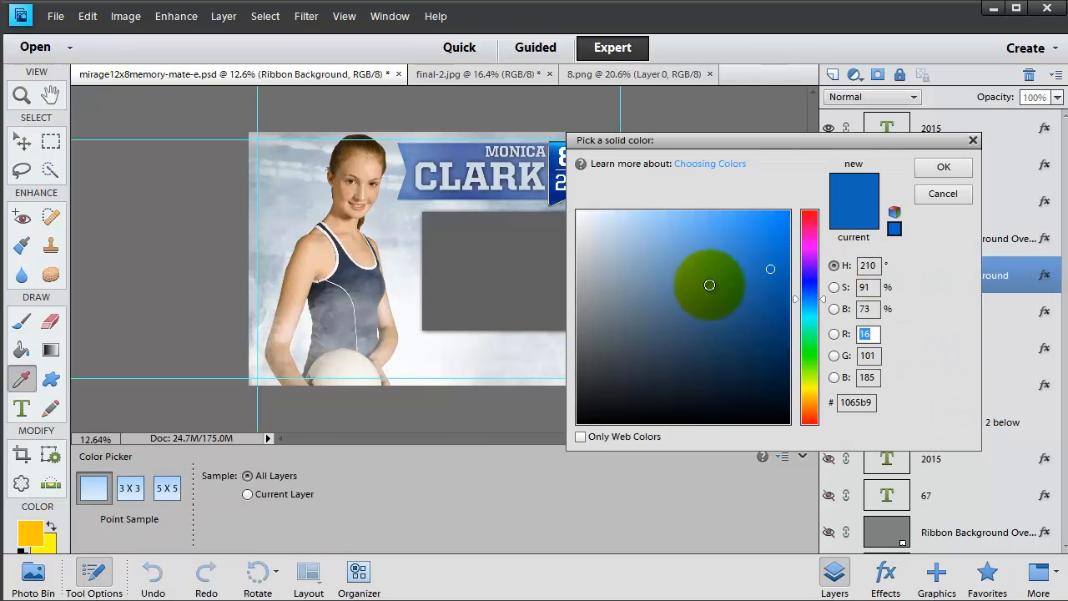
left_click(608, 334)
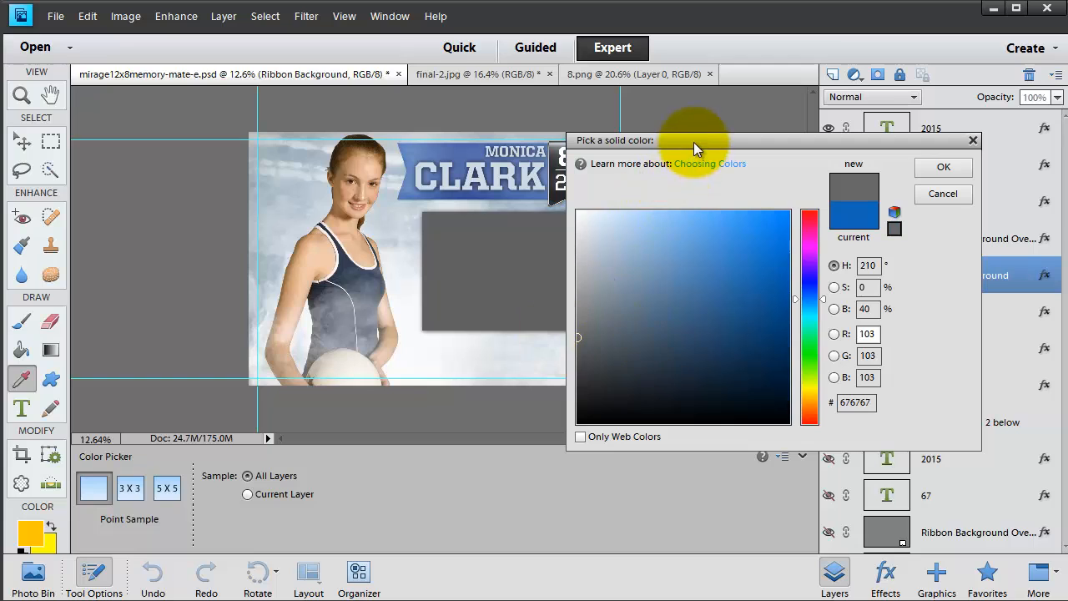
left_click_drag(581, 339, 549, 448)
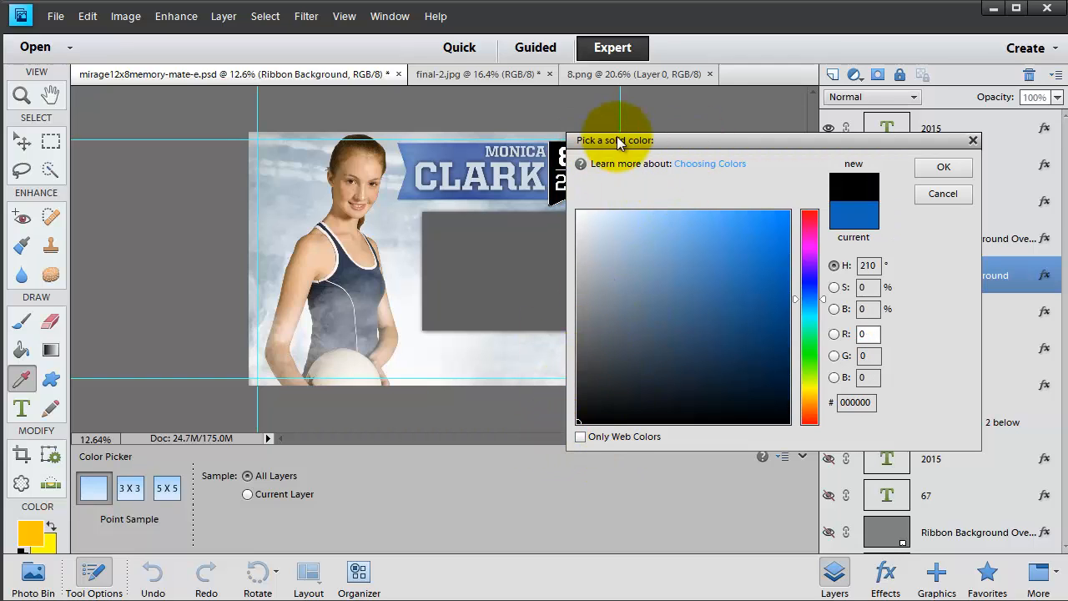
left_click_drag(667, 141, 779, 136)
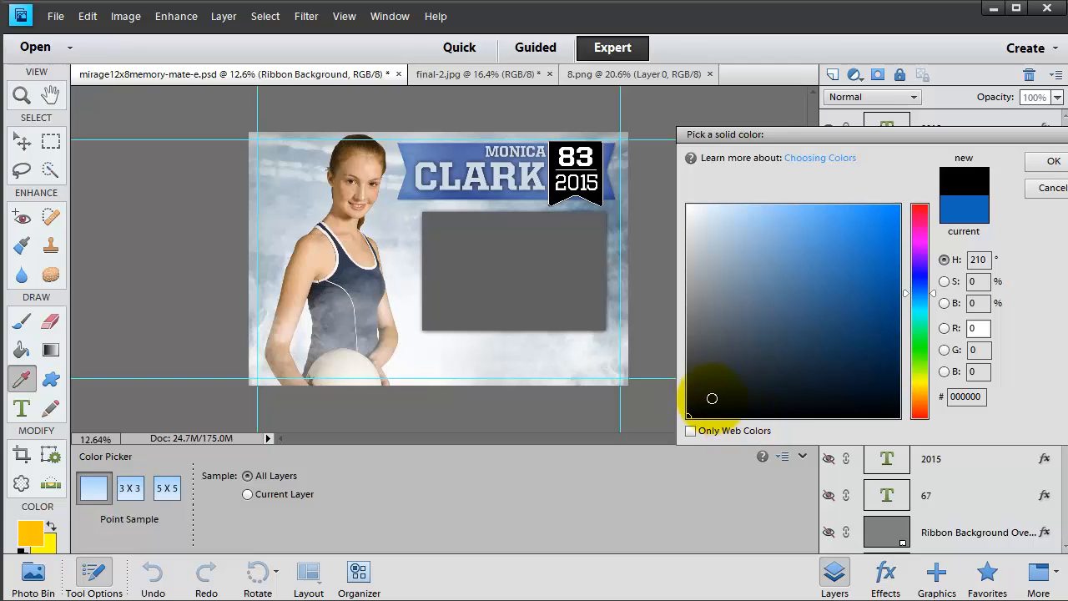
left_click_drag(684, 345, 687, 309)
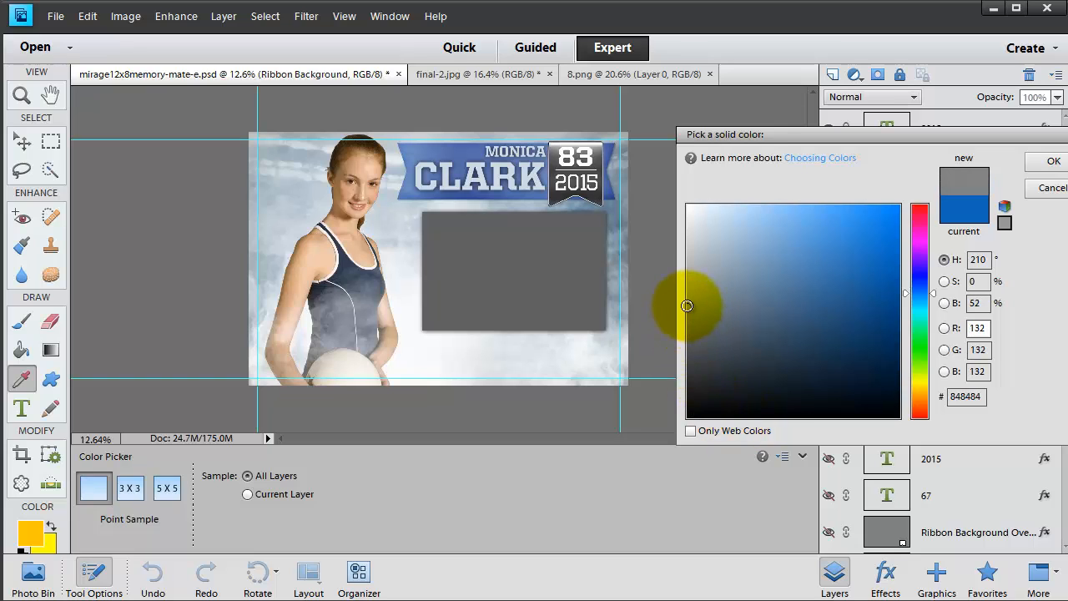
key("Return")
key("v")
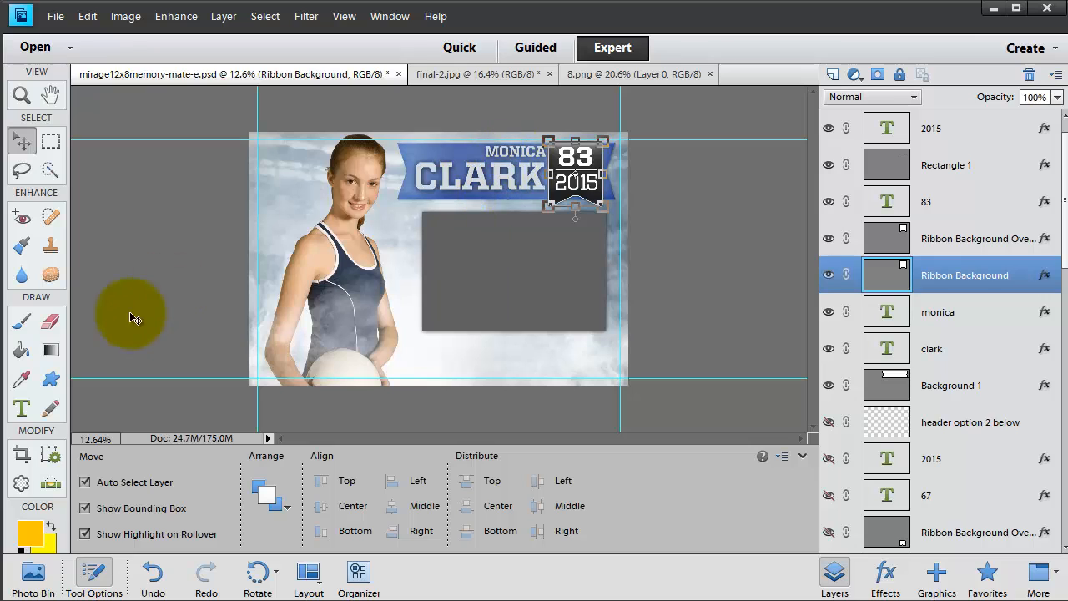
left_click(22, 409)
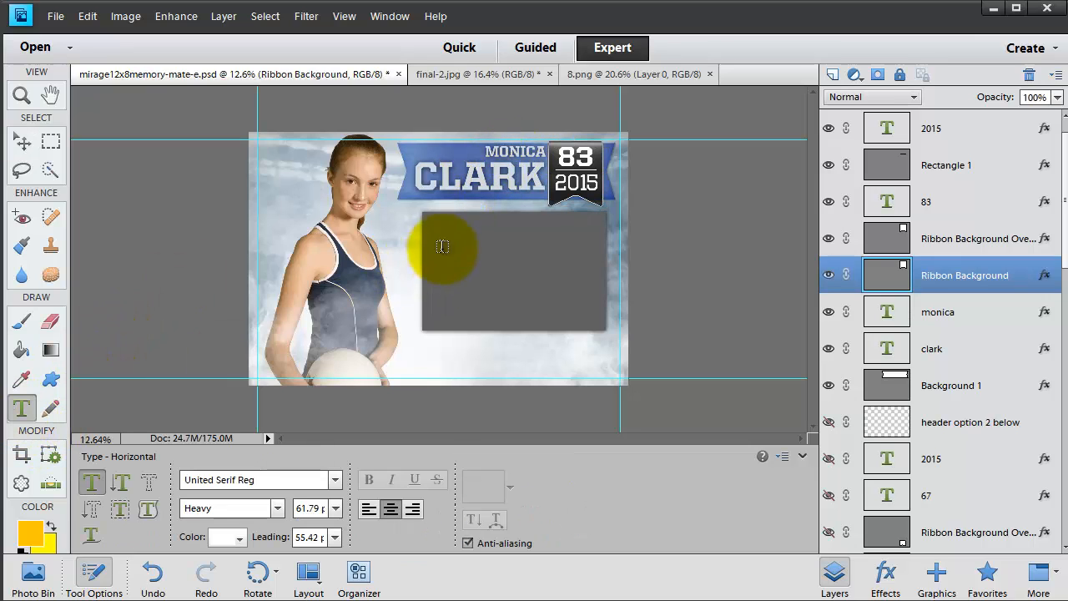
double_click(459, 176)
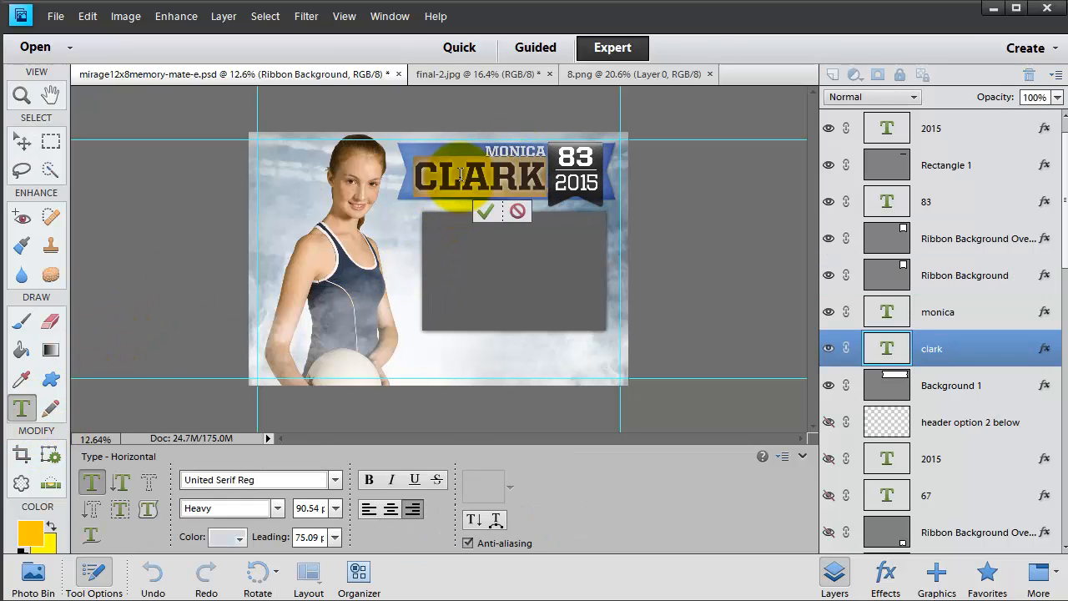
left_click(334, 480)
left_click(320, 133)
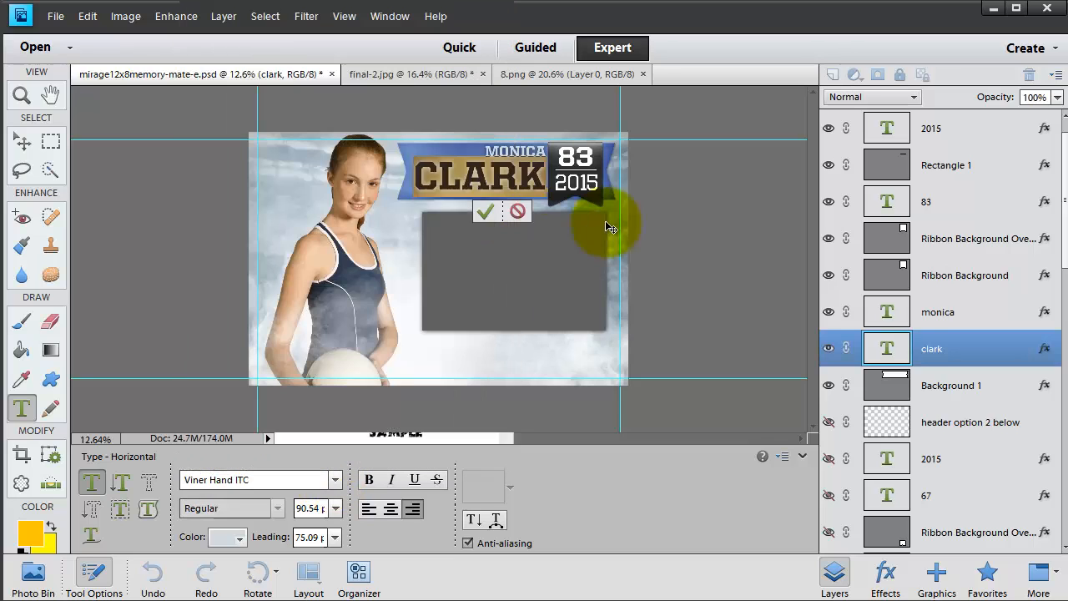
left_click(469, 179)
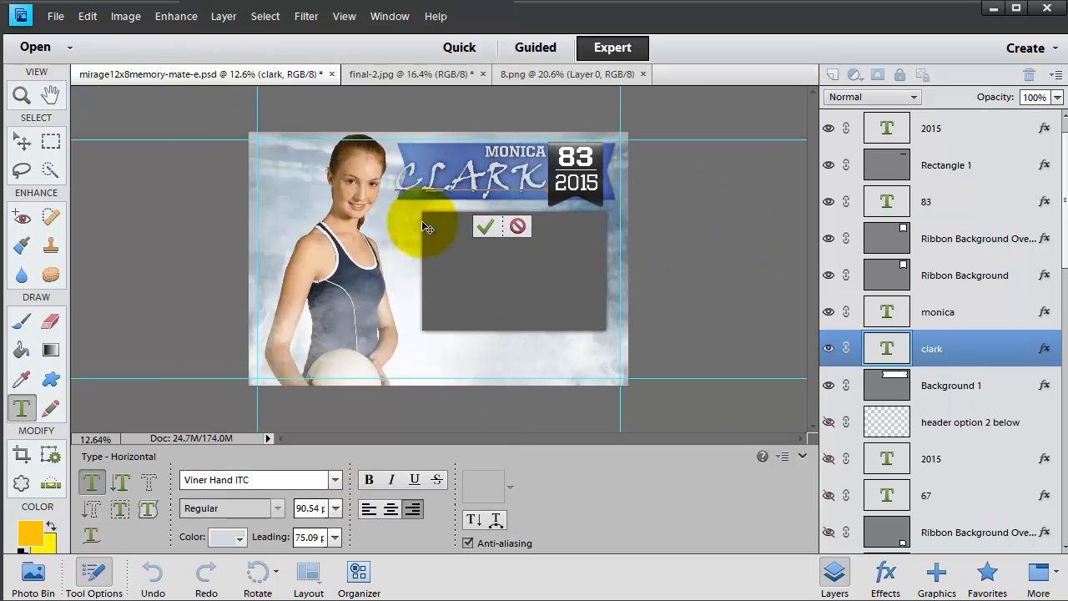